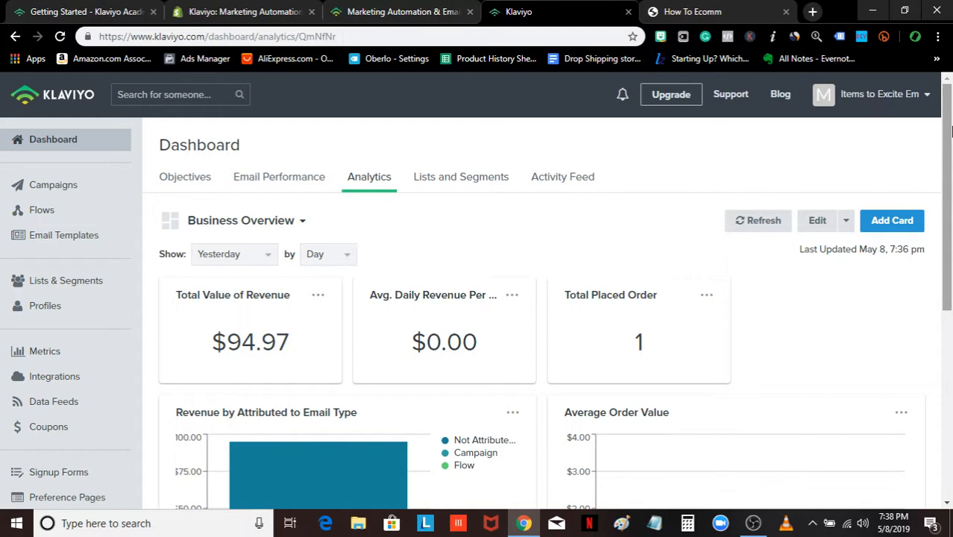
# Dismiss the desktop notification about obscure animals that covers the dashboard.
pyautogui.click(773, 220)
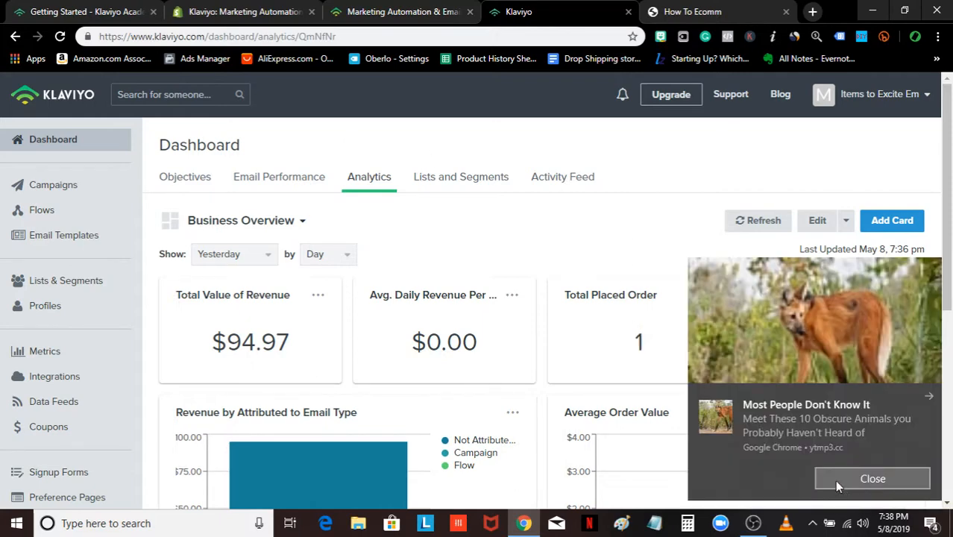
pyautogui.click(836, 483)
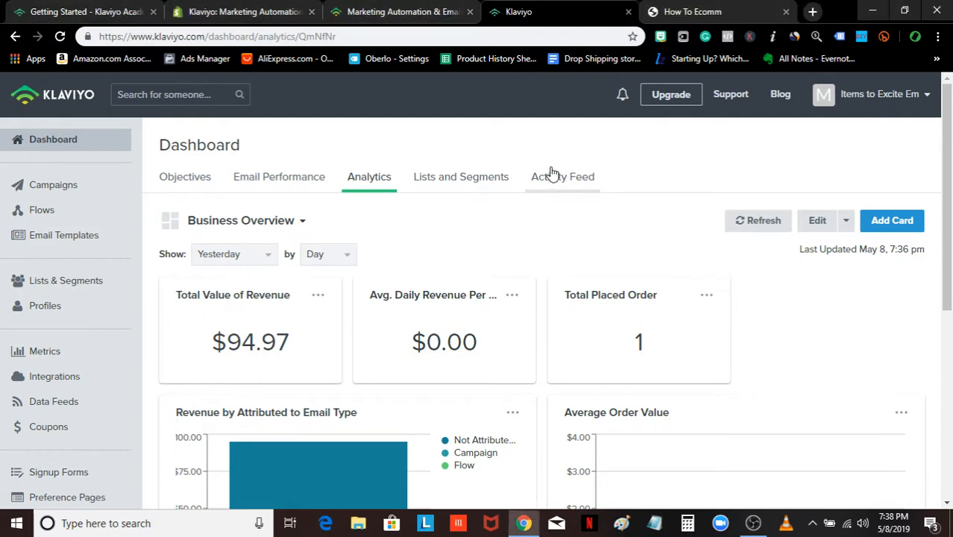
pyautogui.click(552, 173)
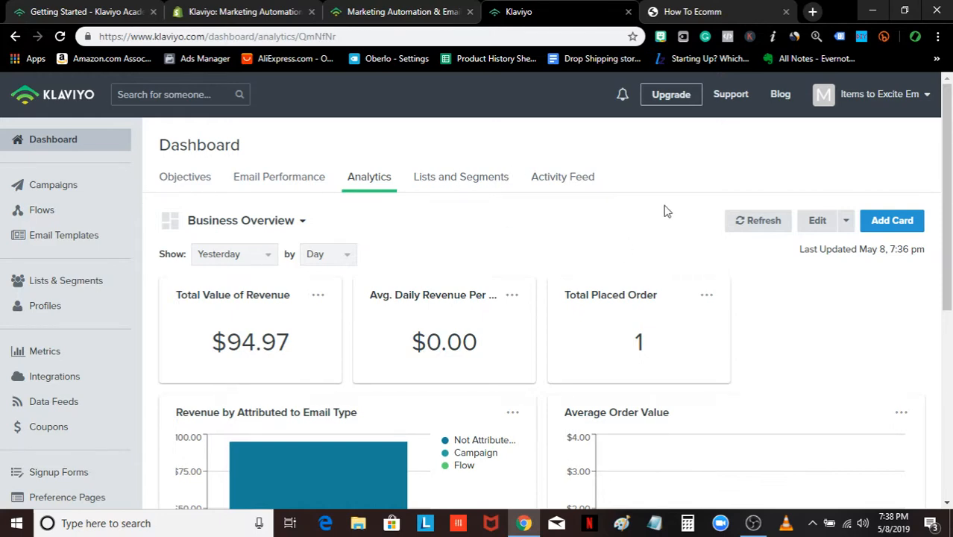
# Review the Business Overview analytics cards, including total revenue, placed orders and Revenue by Attributed to Email Type.
pyautogui.scroll(-1, 762, 305)
pyautogui.scroll(-1, 762, 306)
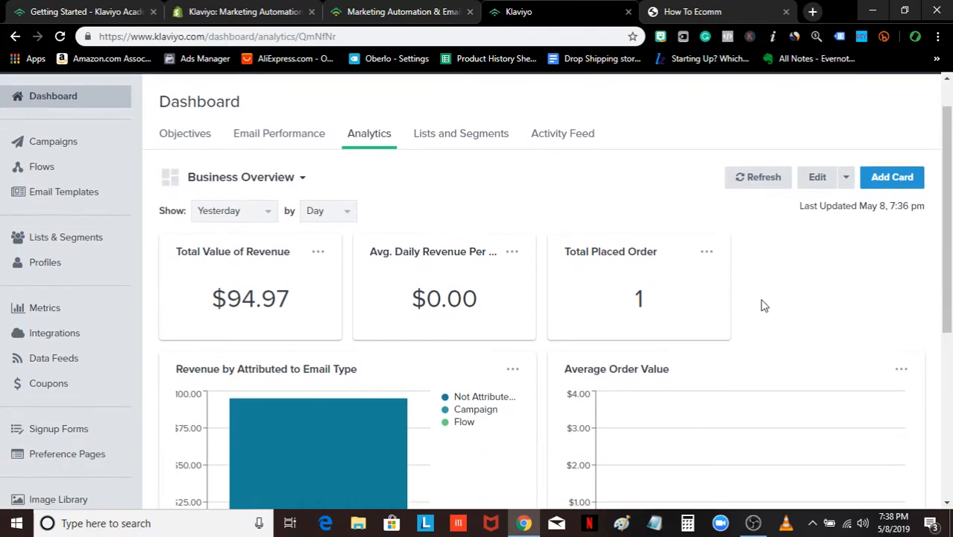
pyautogui.scroll(2, 761, 304)
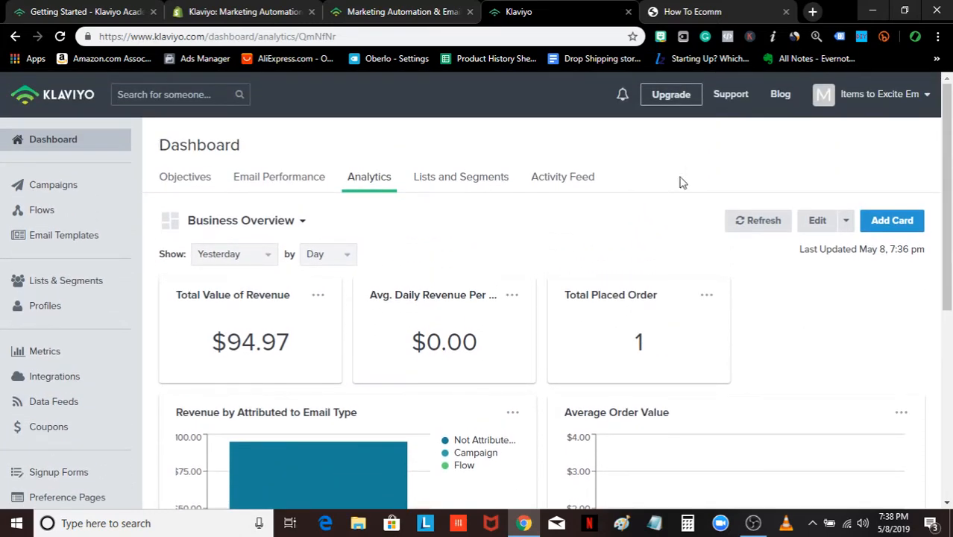
pyautogui.scroll(-1, 750, 284)
pyautogui.scroll(-3, 748, 278)
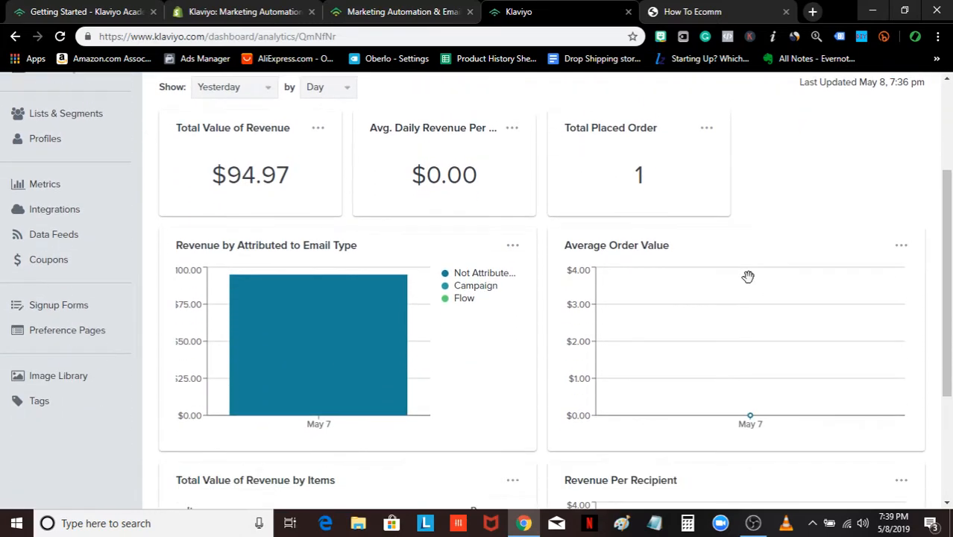
pyautogui.scroll(4, 748, 274)
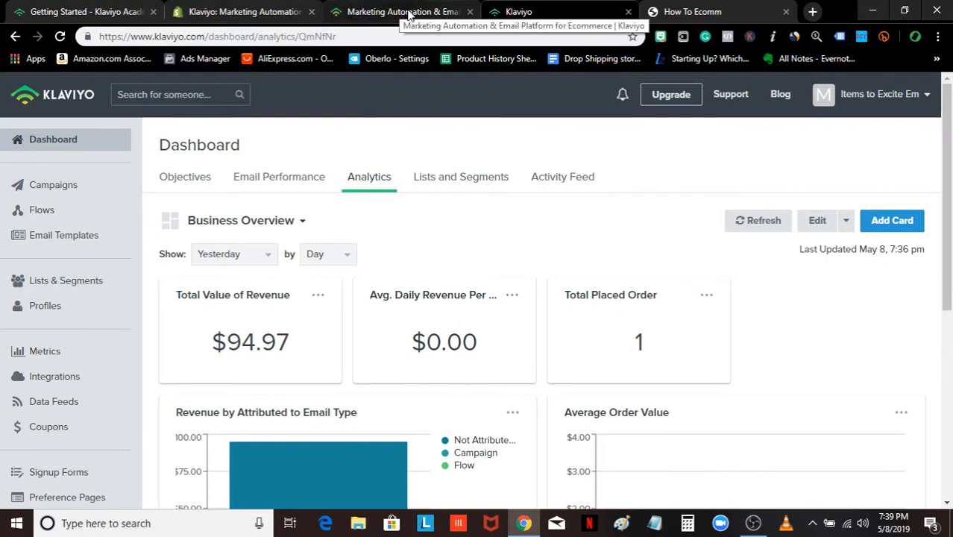
pyautogui.scroll(-2, 410, 233)
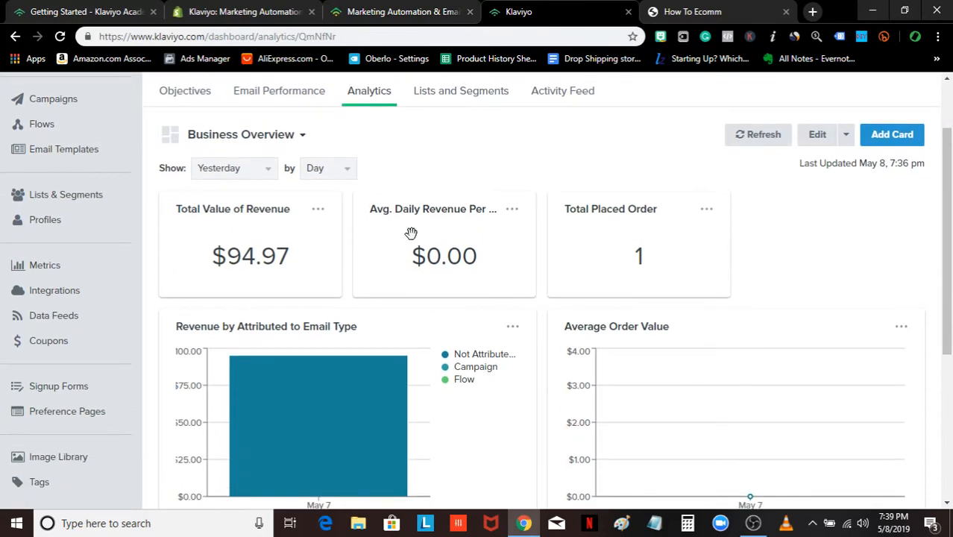
pyautogui.scroll(-1, 411, 233)
pyautogui.moveTo(388, 323)
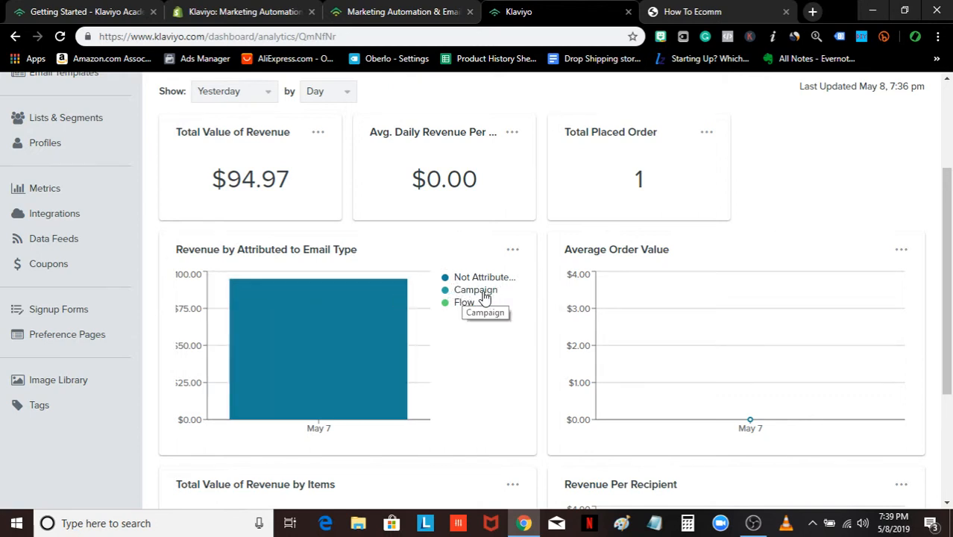
pyautogui.scroll(1, 498, 277)
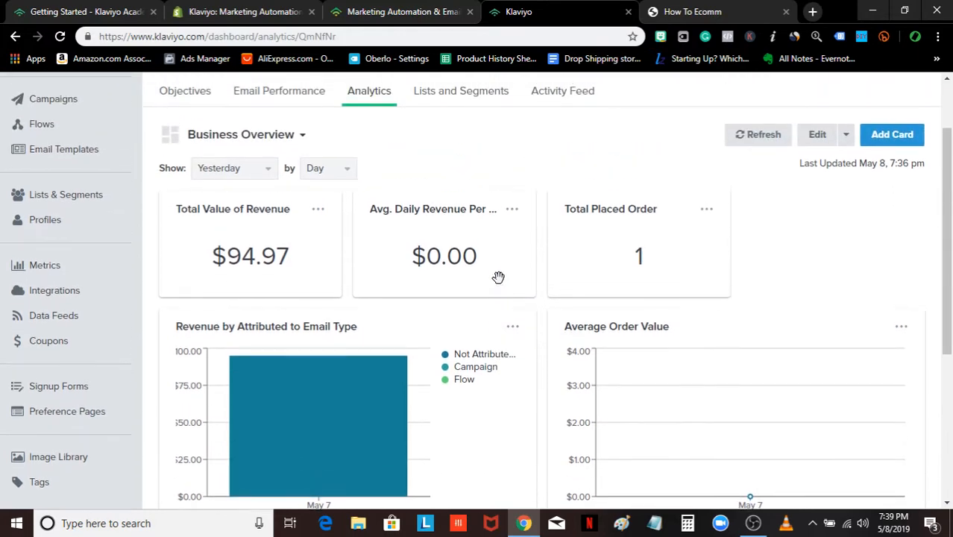
pyautogui.scroll(1, 498, 277)
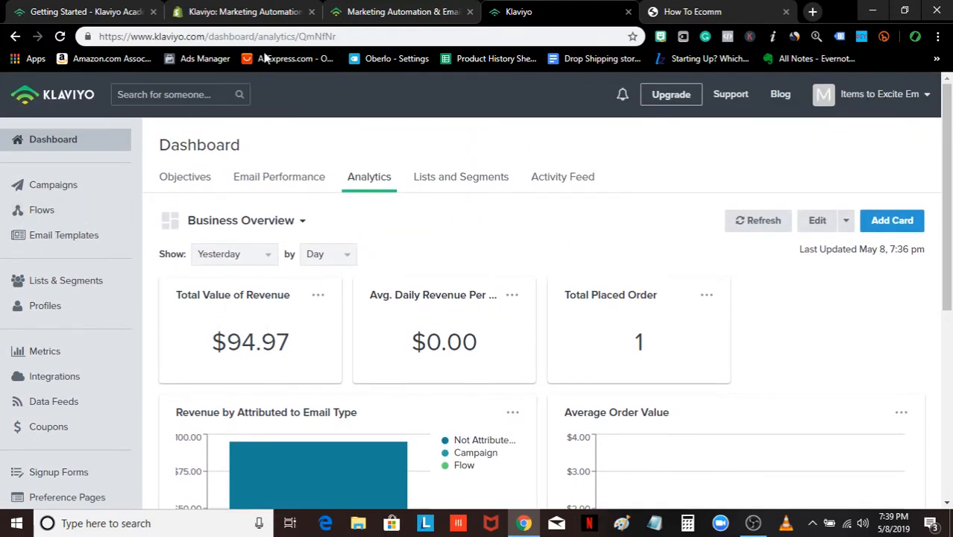
# Switch to the Shopify App Store and search it for "klaviyo".
pyautogui.click(255, 9)
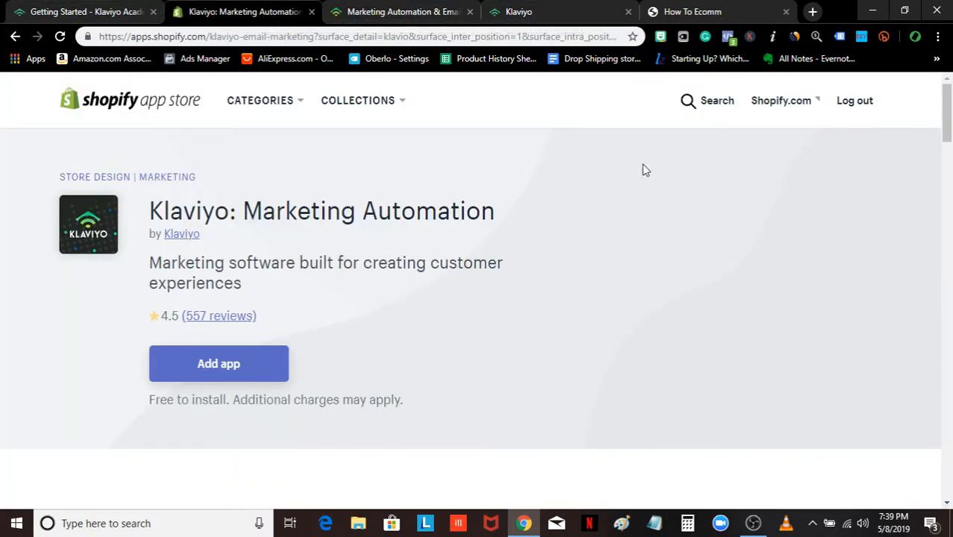
pyautogui.click(691, 108)
pyautogui.write('kl')
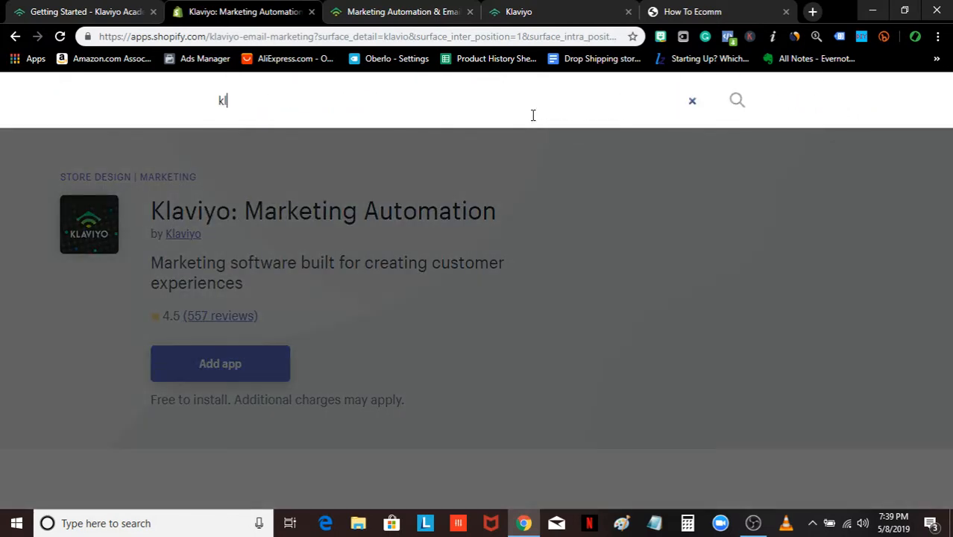
pyautogui.write('avi')
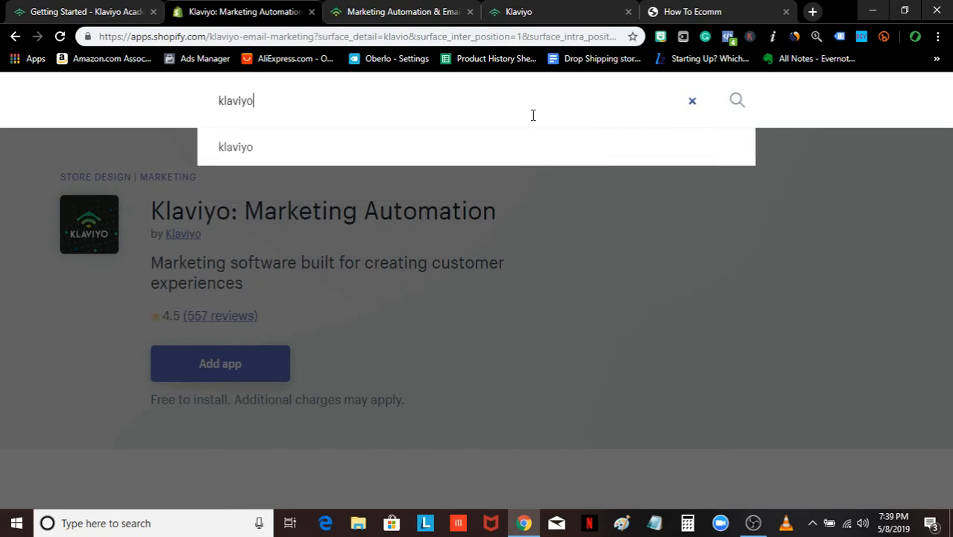
pyautogui.write('yo')
pyautogui.press('Return')
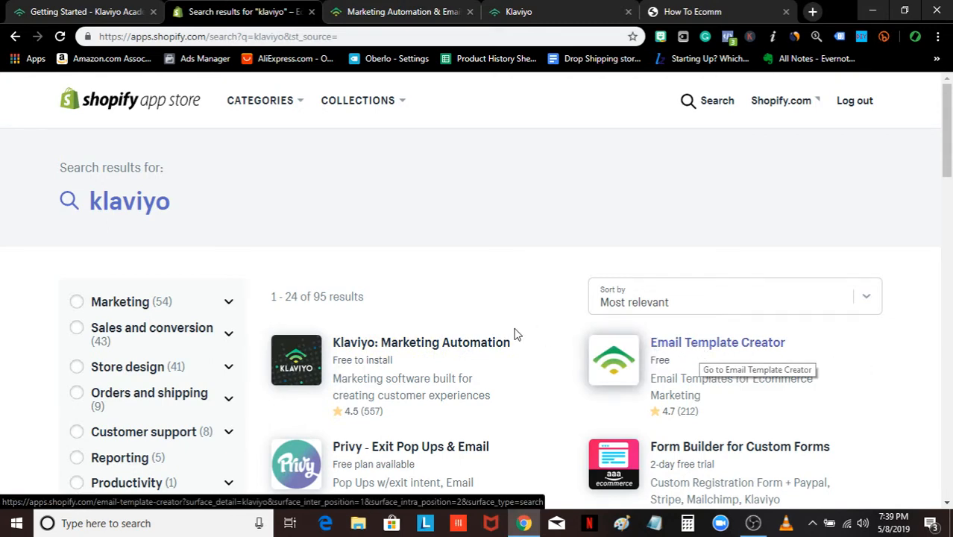
# Open the Klaviyo: Marketing Automation listing and examine its feature highlights, description and support details.
pyautogui.scroll(-2, 522, 332)
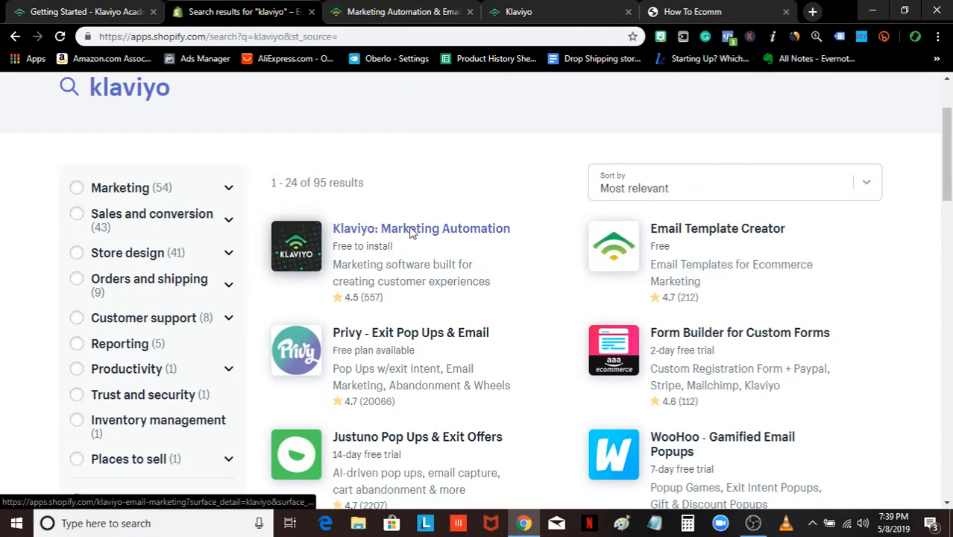
pyautogui.click(411, 232)
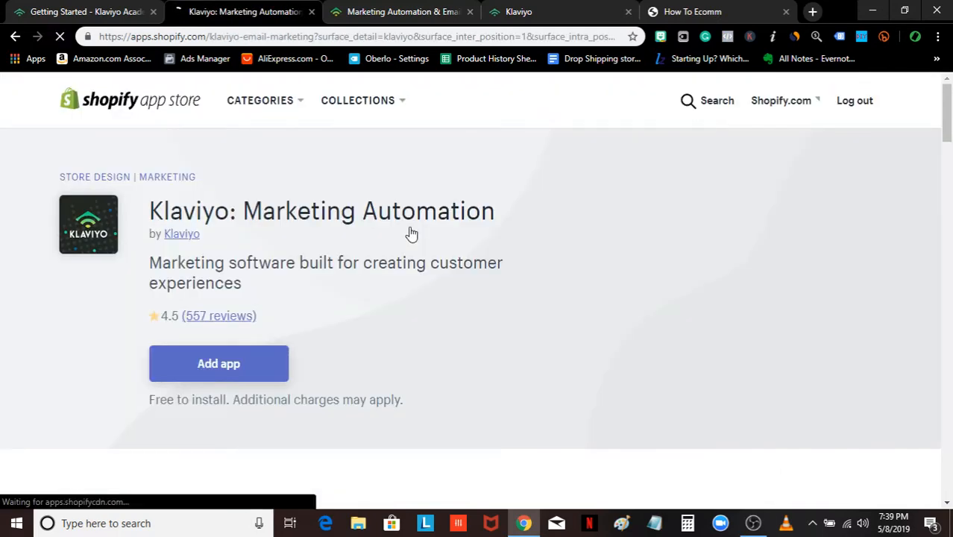
pyautogui.scroll(-1, 563, 199)
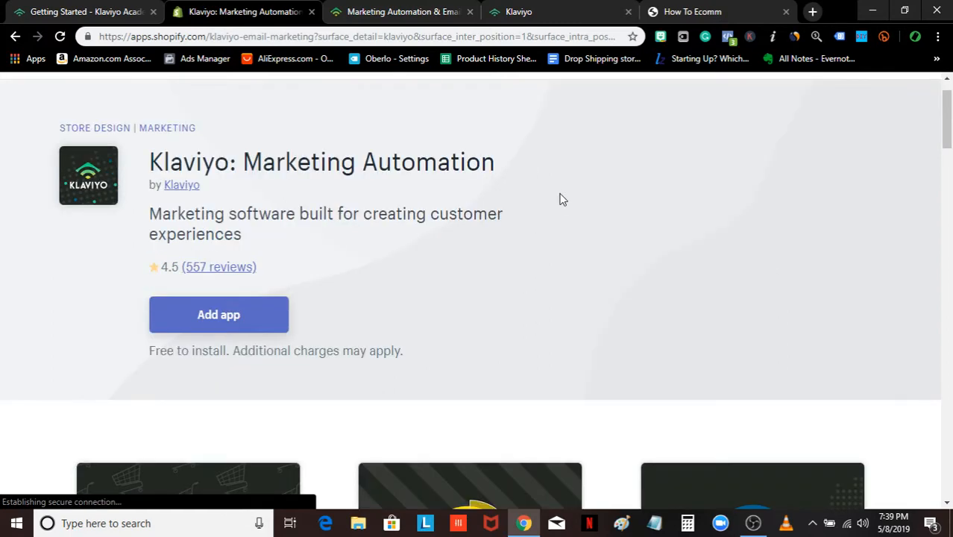
pyautogui.scroll(-4, 863, 281)
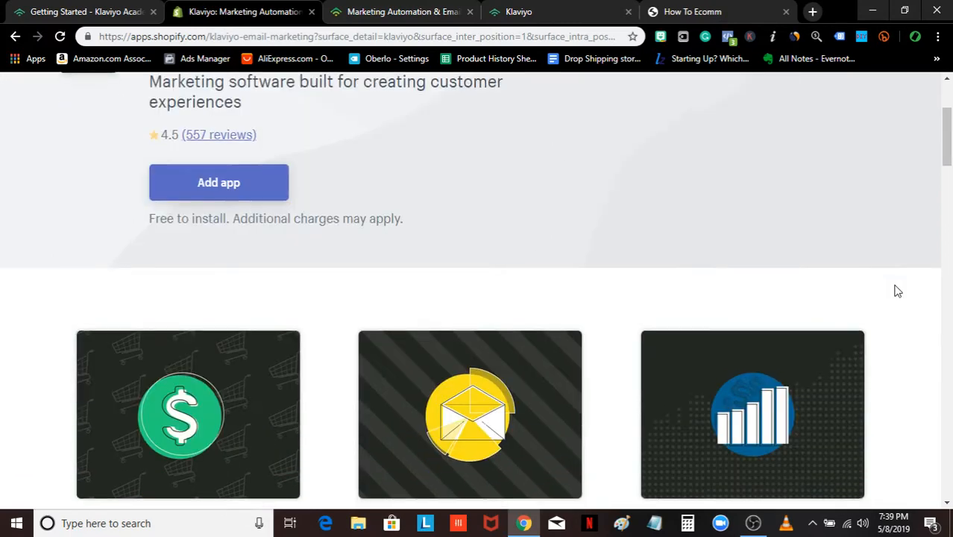
pyautogui.scroll(-1, 897, 291)
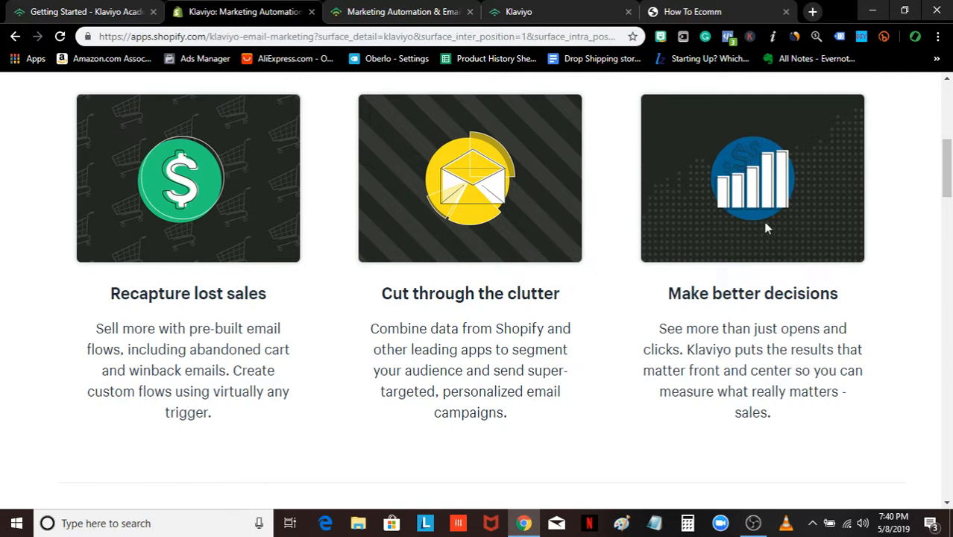
pyautogui.scroll(-4, 856, 244)
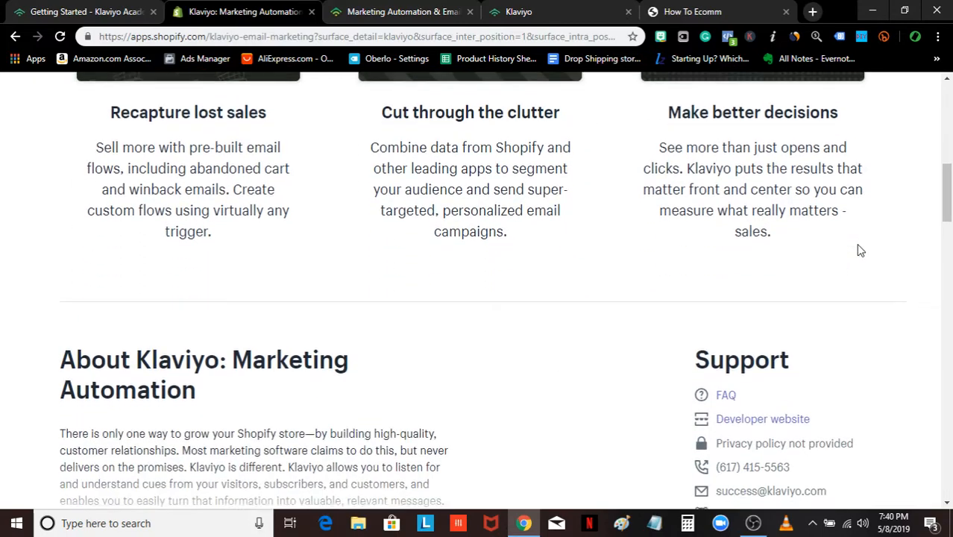
pyautogui.scroll(3, 429, 249)
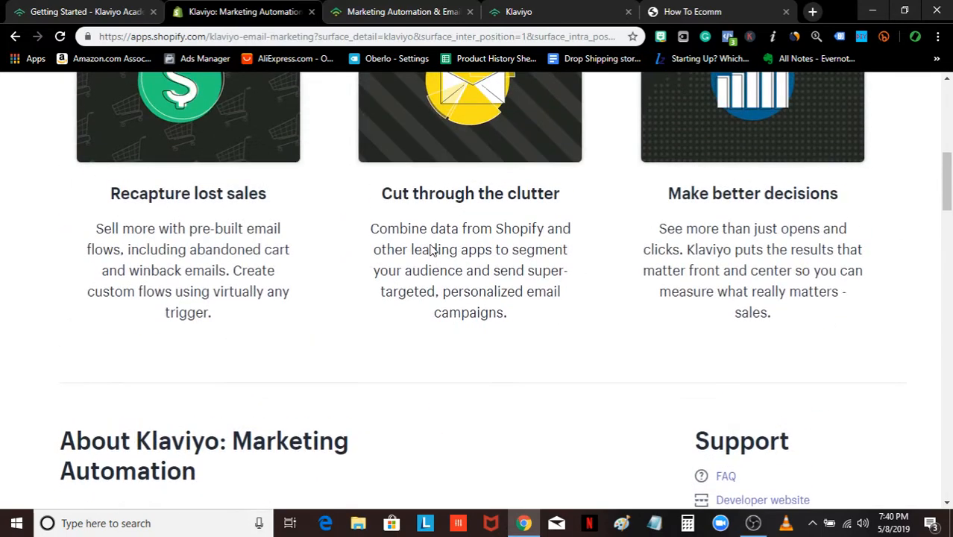
pyautogui.scroll(-2, 430, 245)
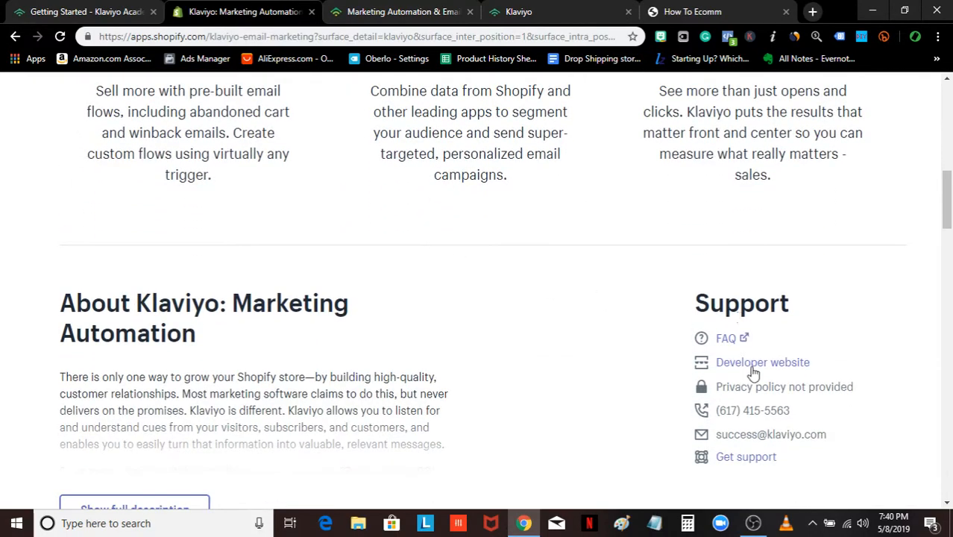
pyautogui.scroll(5, 902, 227)
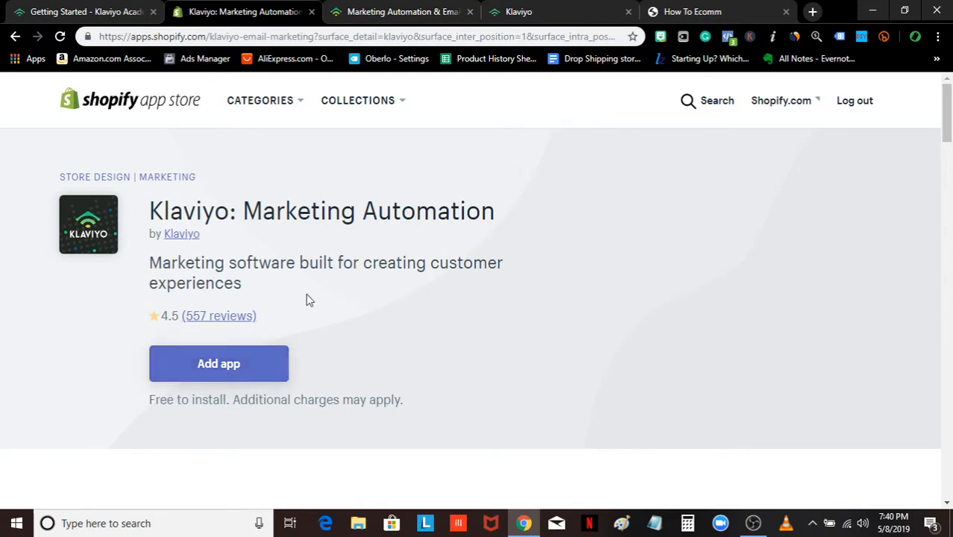
# Add the Klaviyo app to the Shopify store and close the Shopify integration page.
pyautogui.click(272, 362)
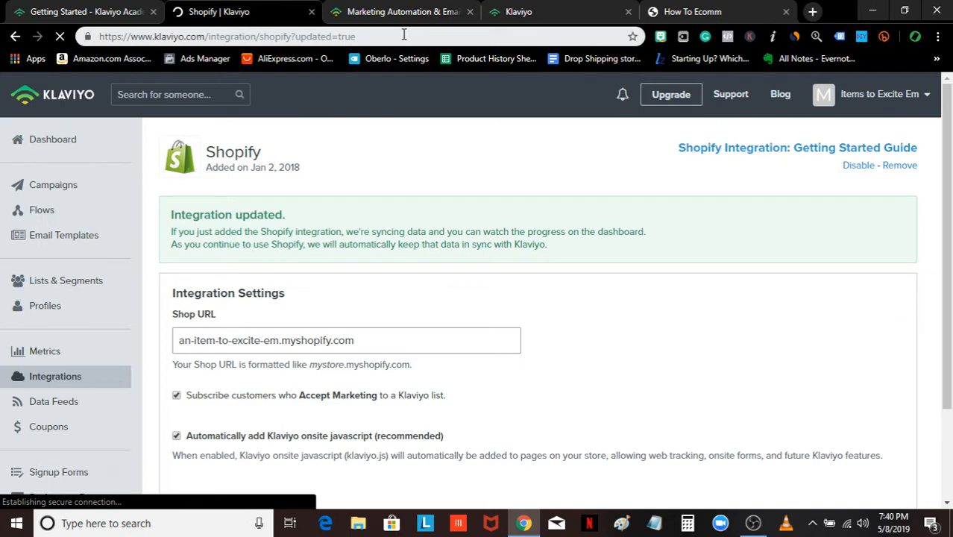
pyautogui.click(509, 12)
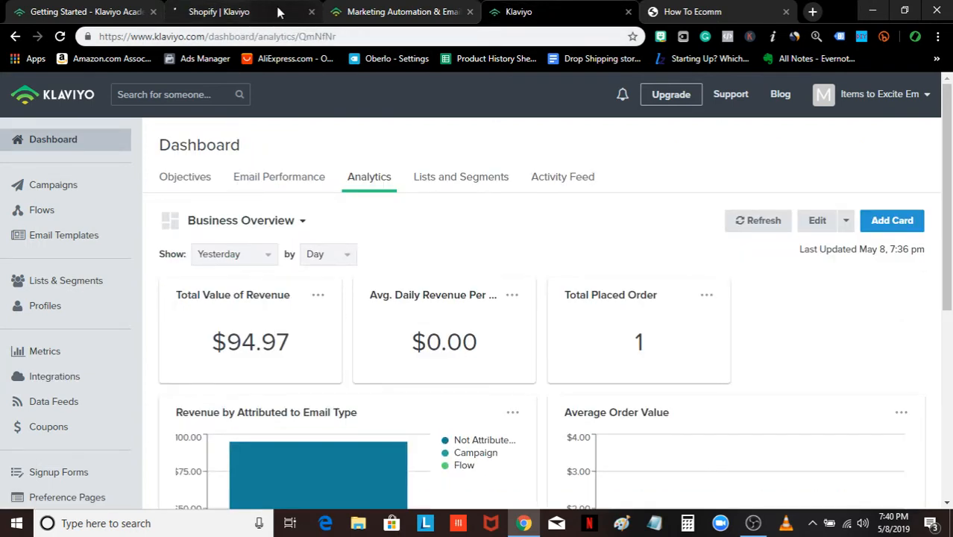
pyautogui.click(311, 12)
# View the account sign-up form on the Klaviyo homepage and return to the Klaviyo dashboard.
pyautogui.click(268, 12)
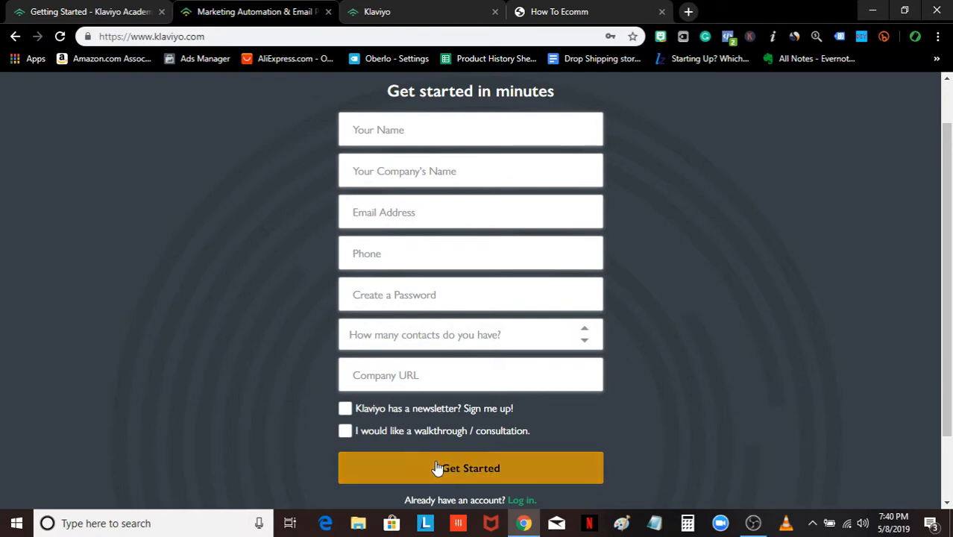
pyautogui.click(416, 8)
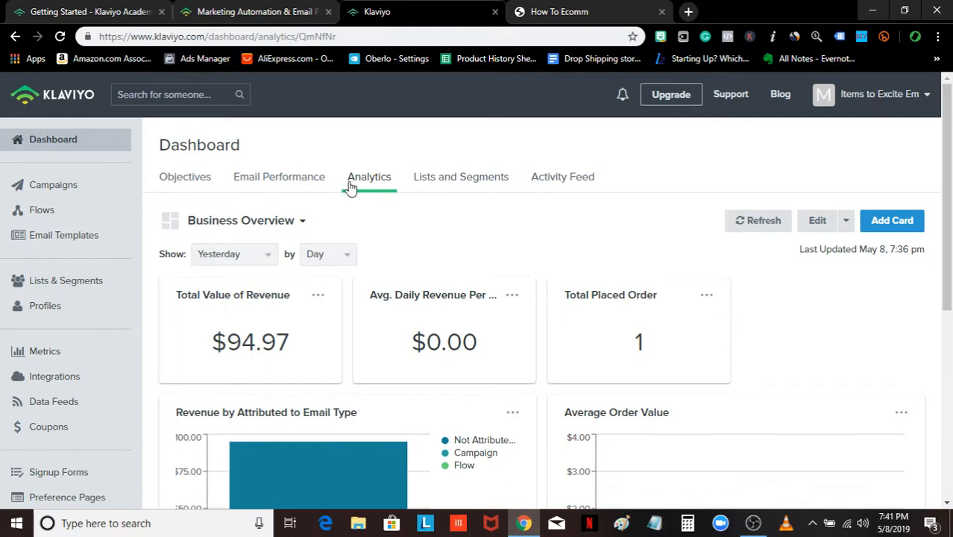
# Open the Flows list and look through the email flows on its first page.
pyautogui.click(51, 216)
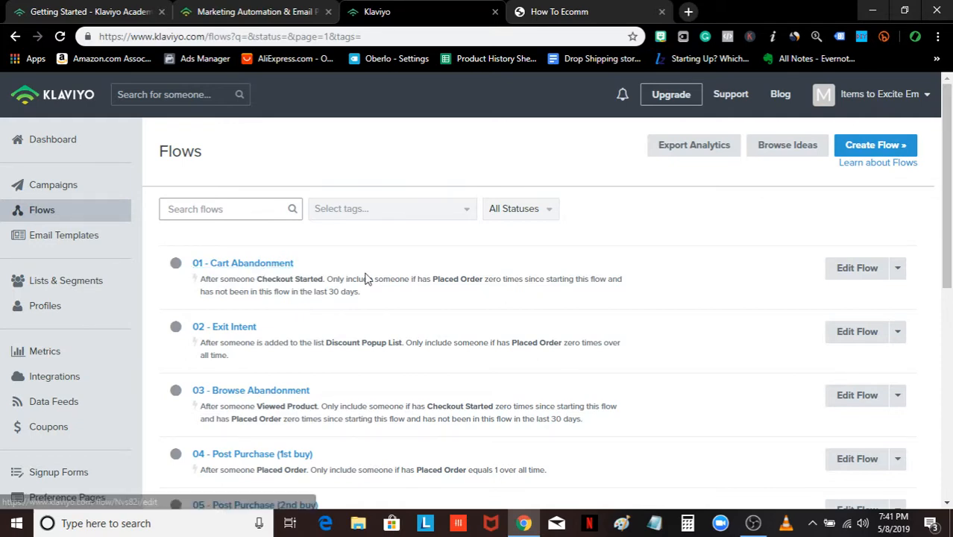
pyautogui.scroll(-6, 366, 277)
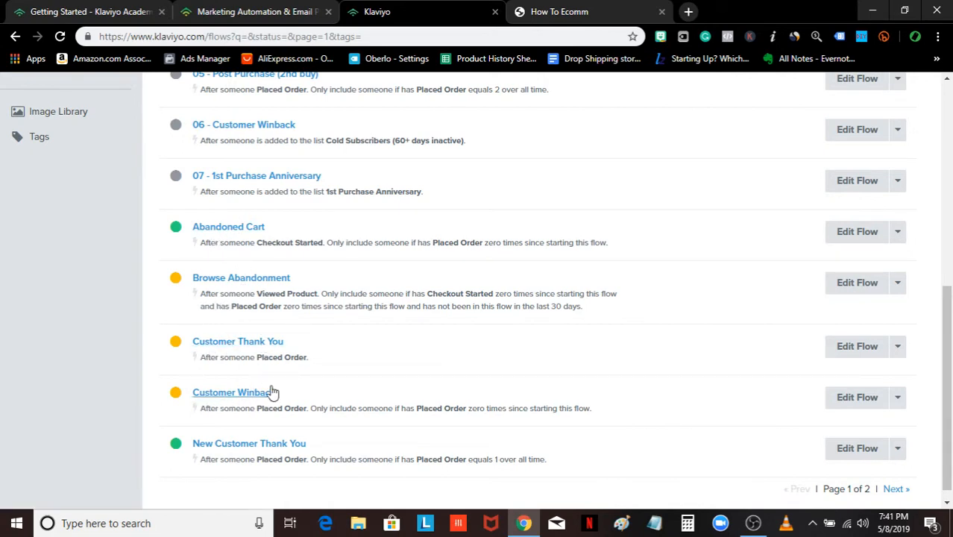
pyautogui.scroll(5, 300, 307)
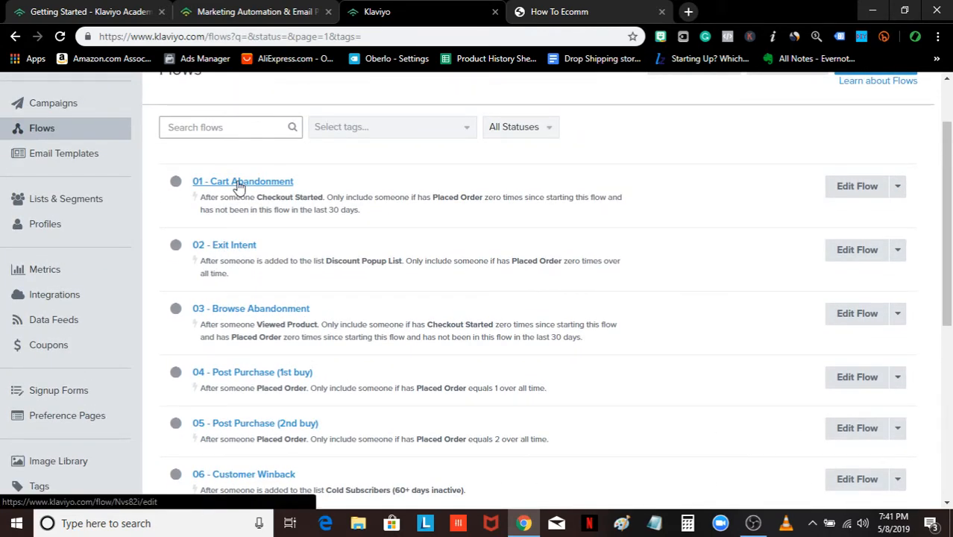
# Open the 01 - Cart Abandonment flow, examine its trigger, delays and emails, and save and exit it.
pyautogui.click(239, 182)
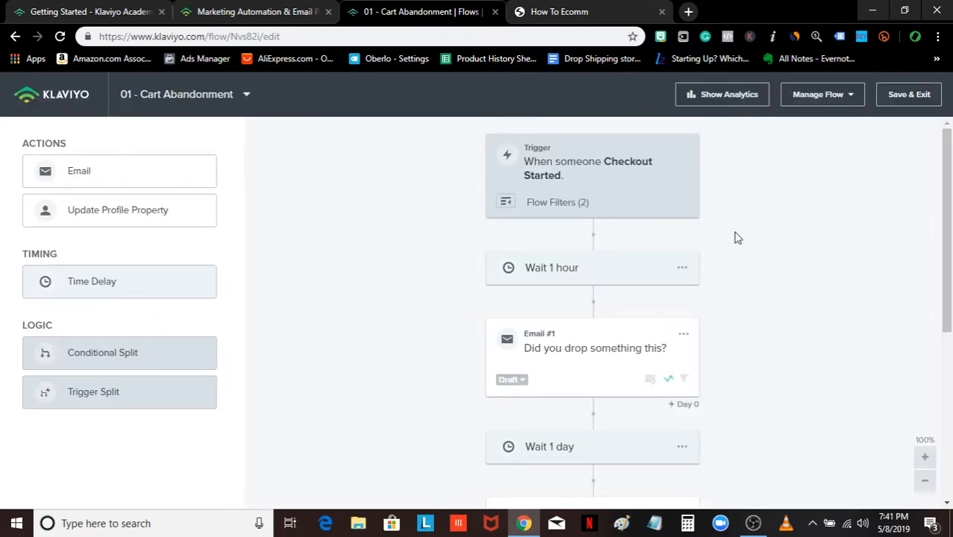
pyautogui.scroll(-5, 734, 237)
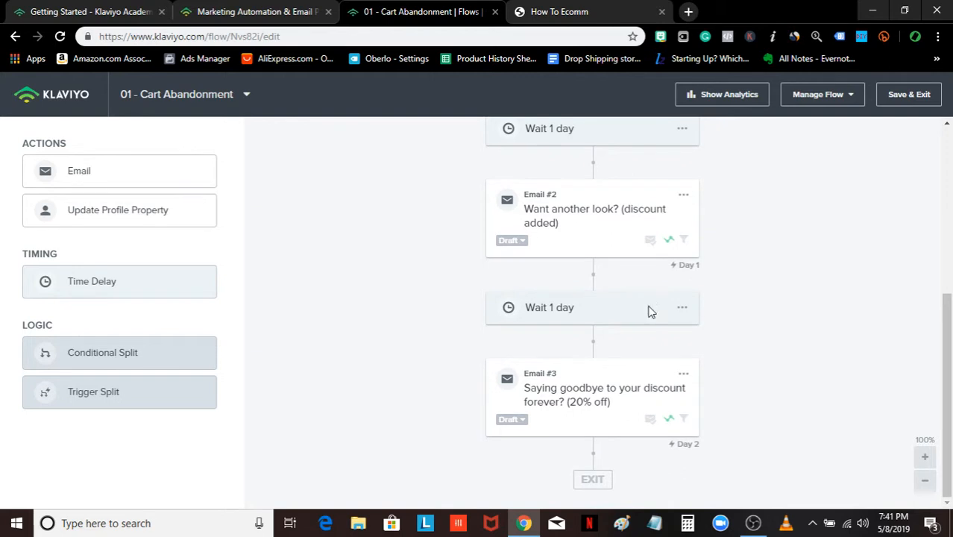
pyautogui.scroll(1, 678, 313)
pyautogui.scroll(4, 753, 238)
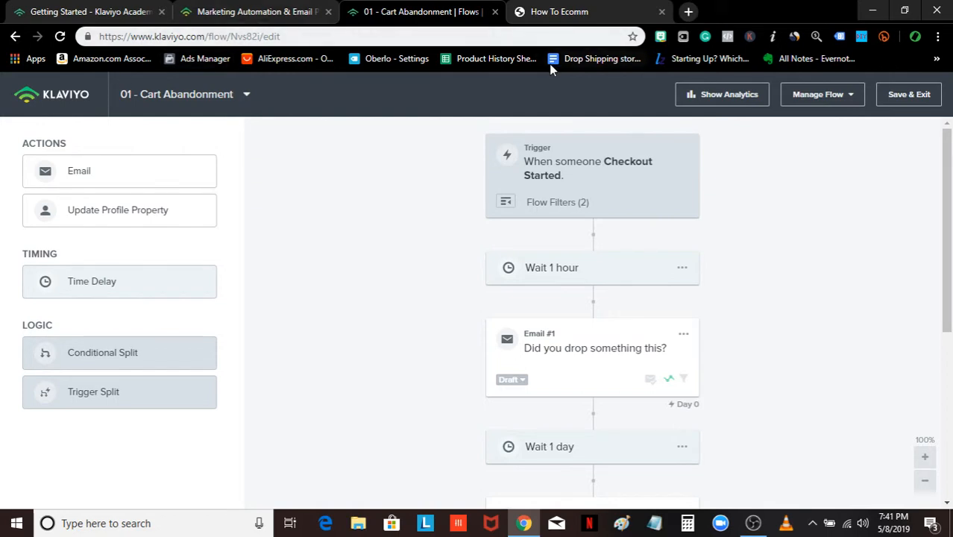
pyautogui.click(908, 96)
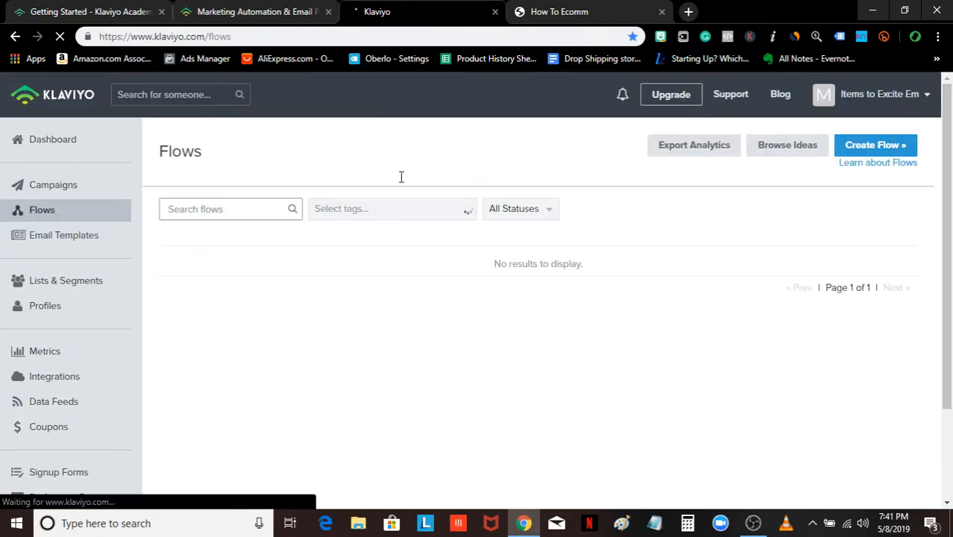
# Create a new flow named Test abandonment and assign it a newly created tag, abandon.
pyautogui.click(880, 146)
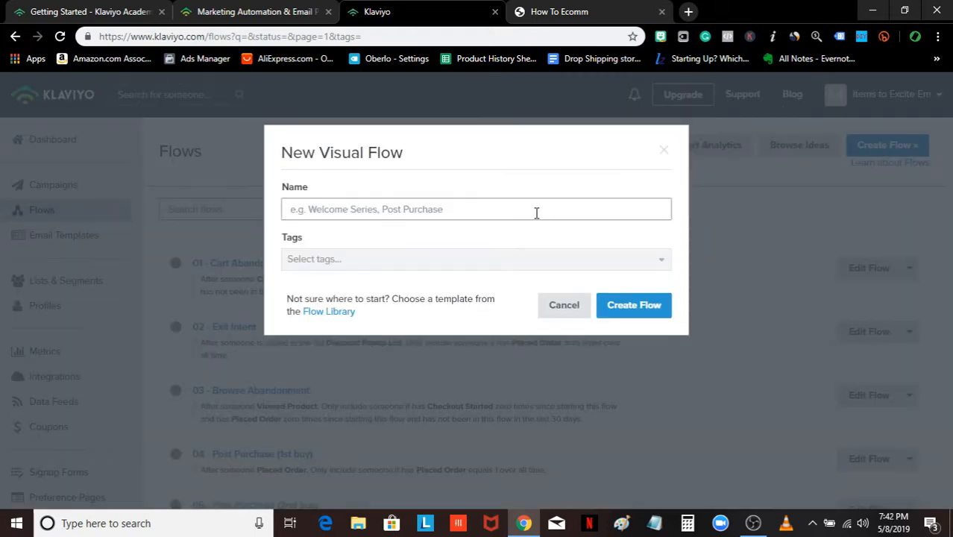
pyautogui.click(536, 213)
pyautogui.write('Test abandonment')
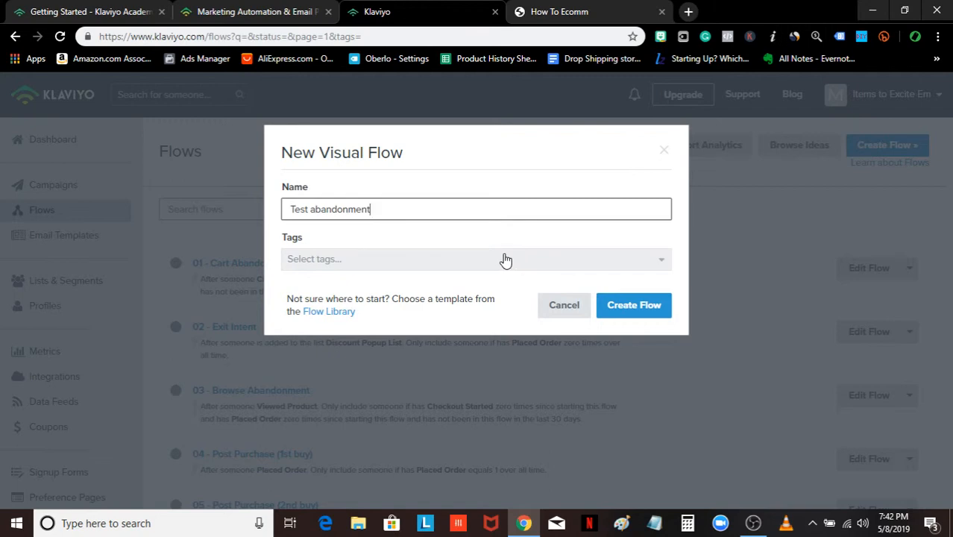
pyautogui.click(506, 260)
pyautogui.write('a')
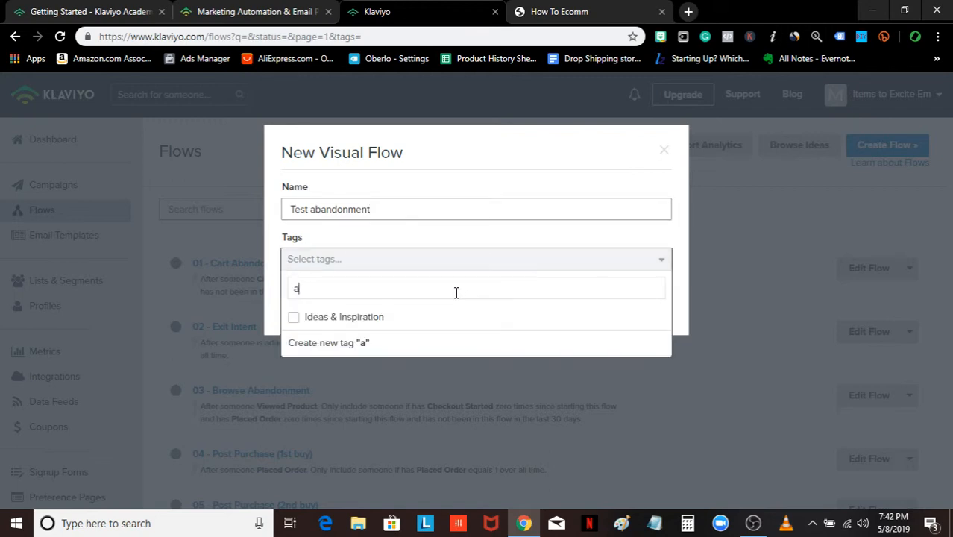
pyautogui.write('bandon')
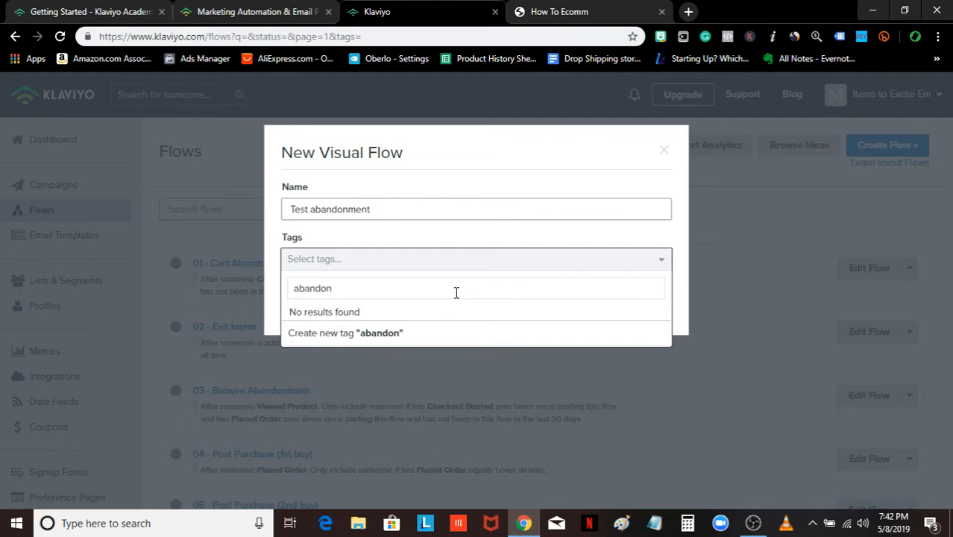
pyautogui.press('Return')
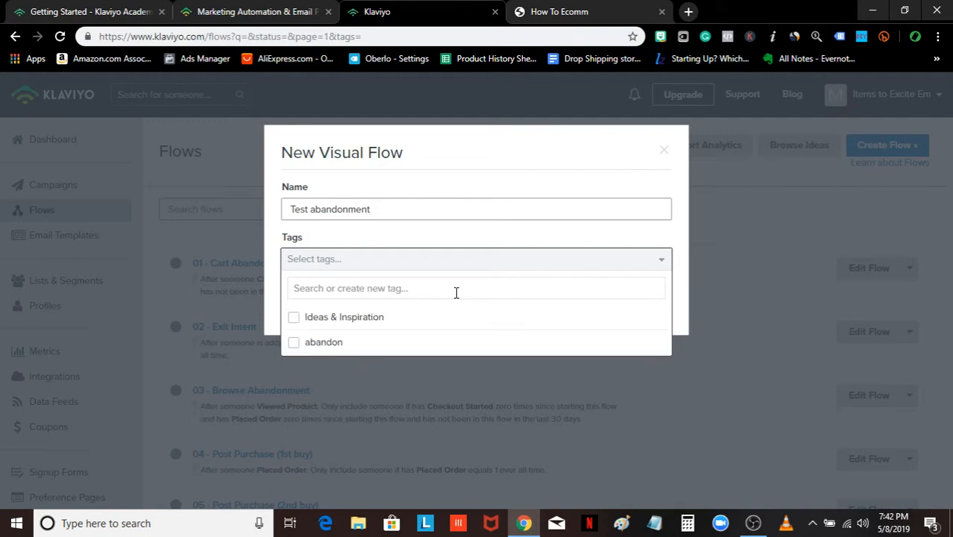
pyautogui.click(369, 343)
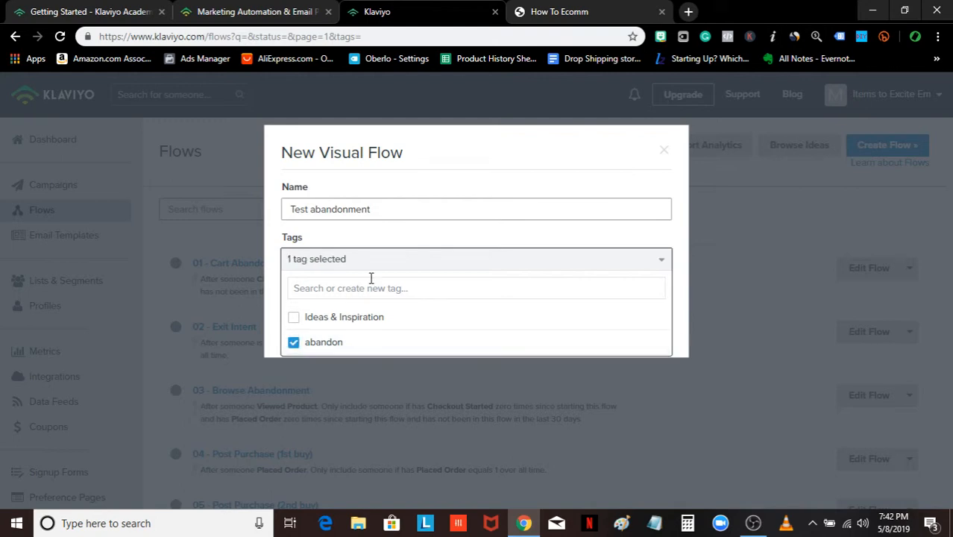
pyautogui.click(405, 252)
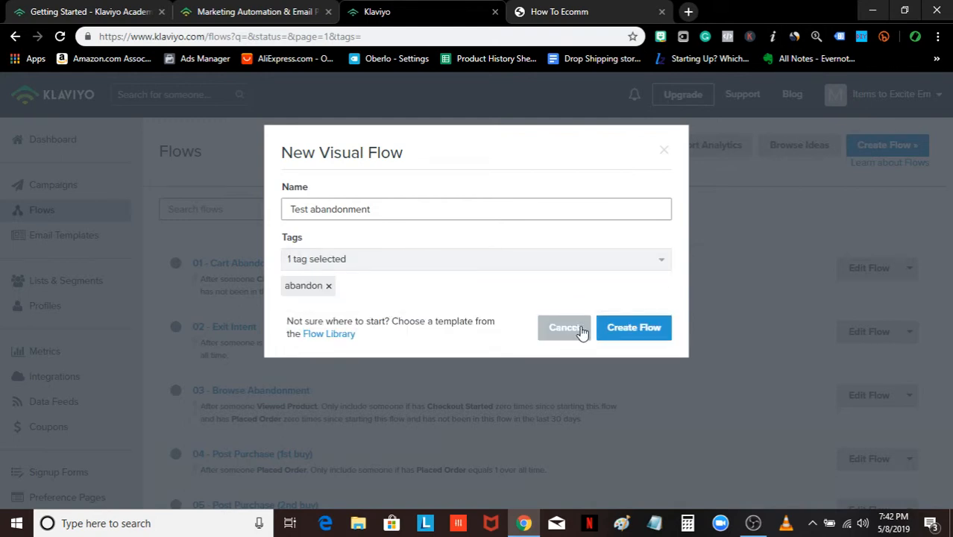
pyautogui.click(611, 331)
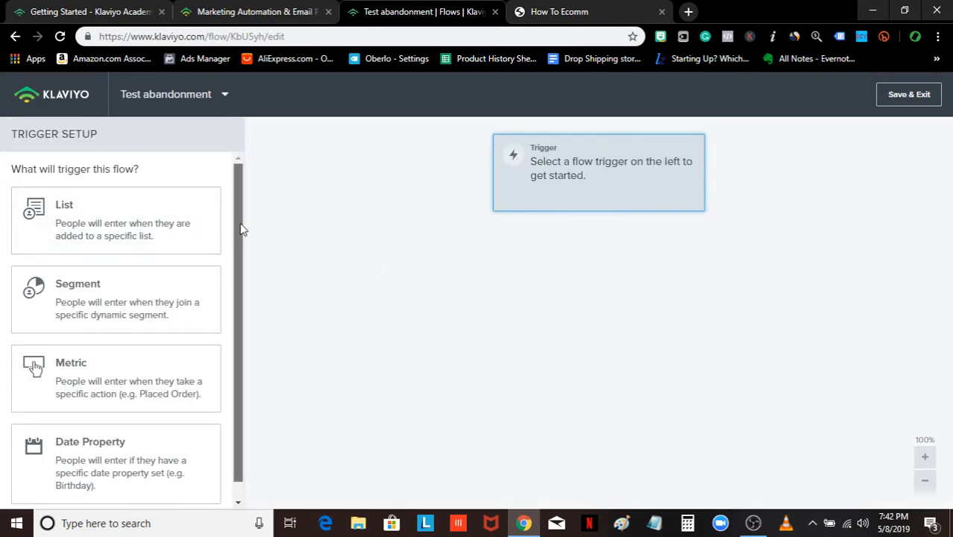
# Make the flow metric-triggered, using Checkout Started as the triggering action.
pyautogui.scroll(-1, 240, 246)
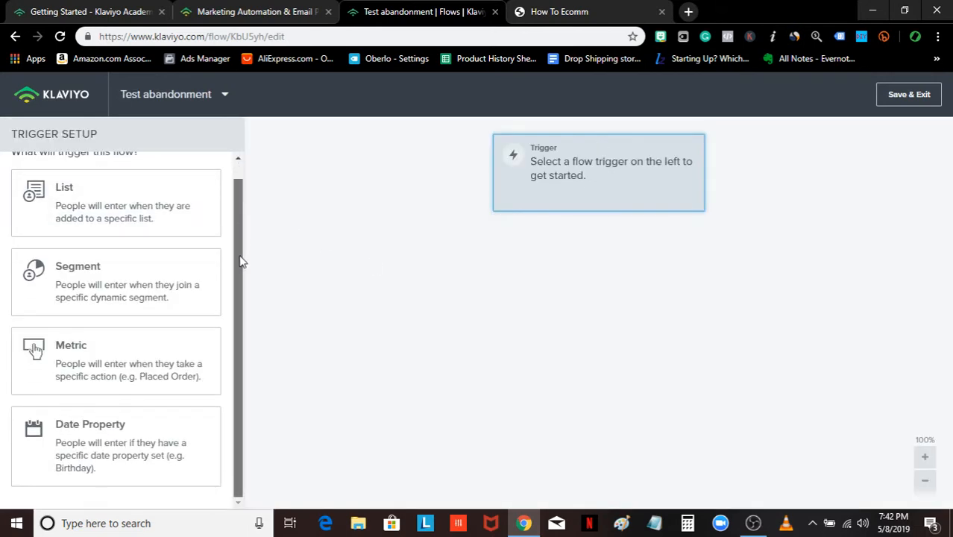
pyautogui.click(134, 367)
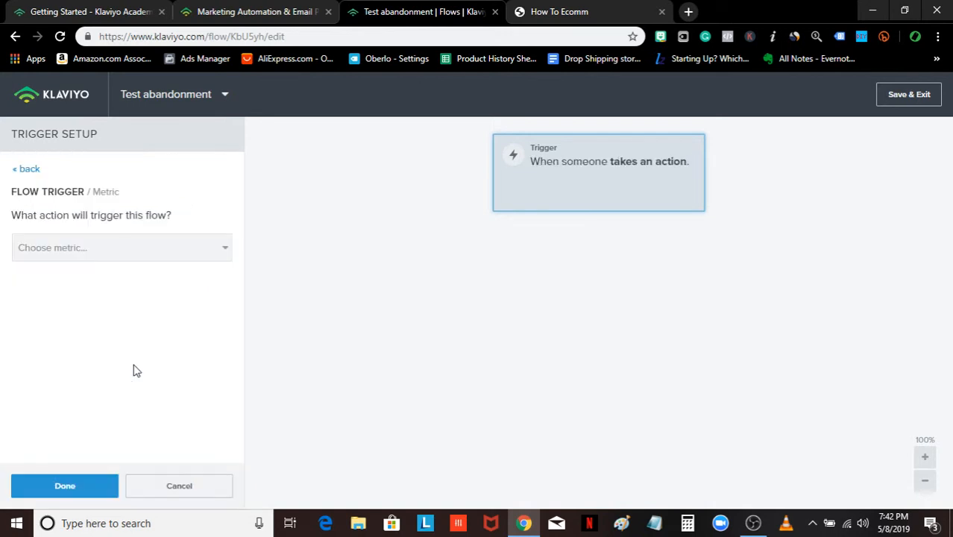
pyautogui.click(136, 250)
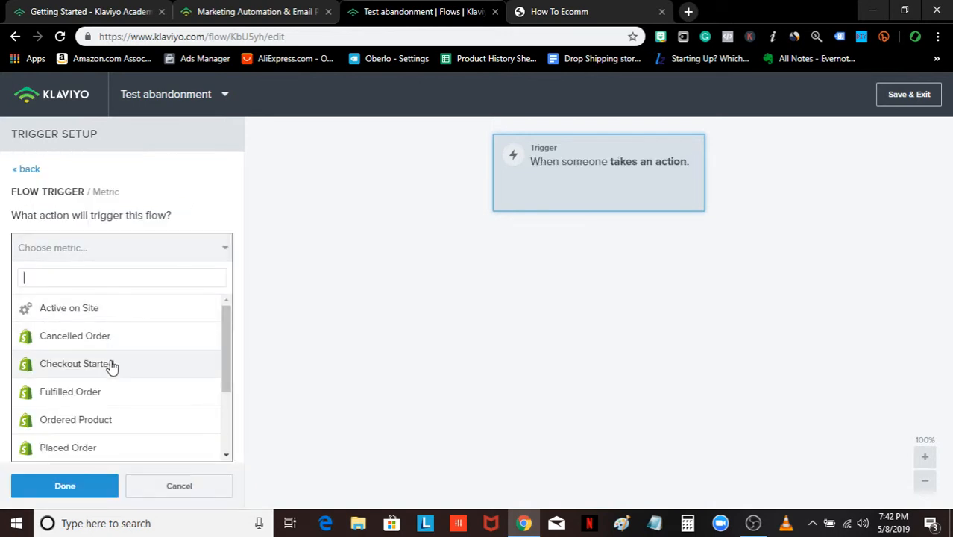
pyautogui.moveTo(228, 339)
pyautogui.mouseDown()
pyautogui.moveTo(228, 410)
pyautogui.moveTo(229, 346)
pyautogui.mouseUp()
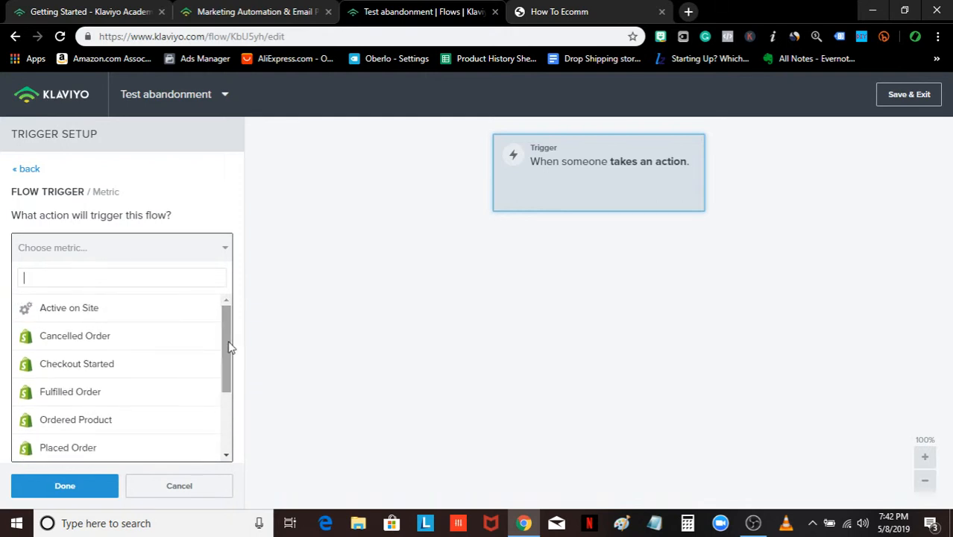
pyautogui.click(168, 371)
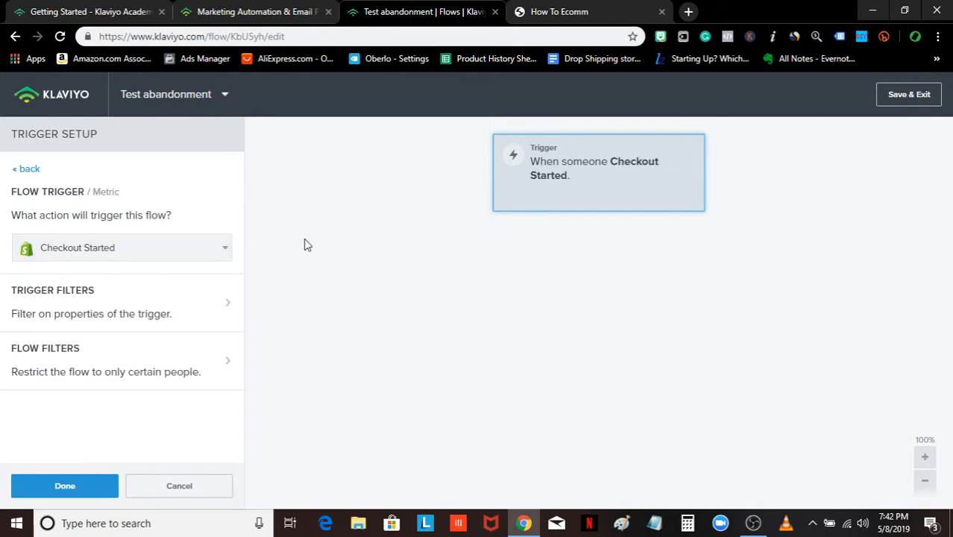
# Look through the other available trigger metrics and change the flow's metric to Viewed Product.
pyautogui.click(198, 248)
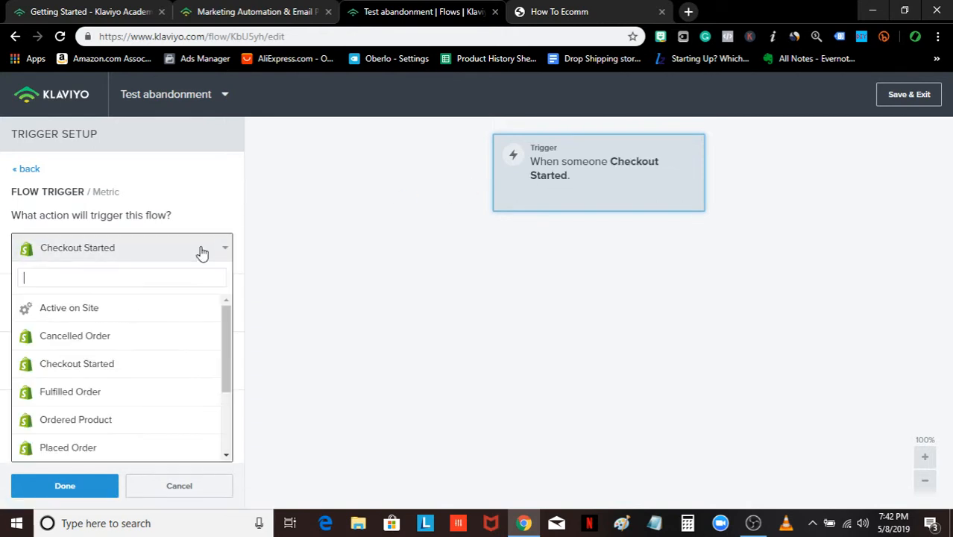
pyautogui.moveTo(223, 320)
pyautogui.mouseDown()
pyautogui.moveTo(227, 376)
pyautogui.moveTo(228, 315)
pyautogui.mouseUp()
pyautogui.moveTo(227, 362); pyautogui.dragTo(226, 414)
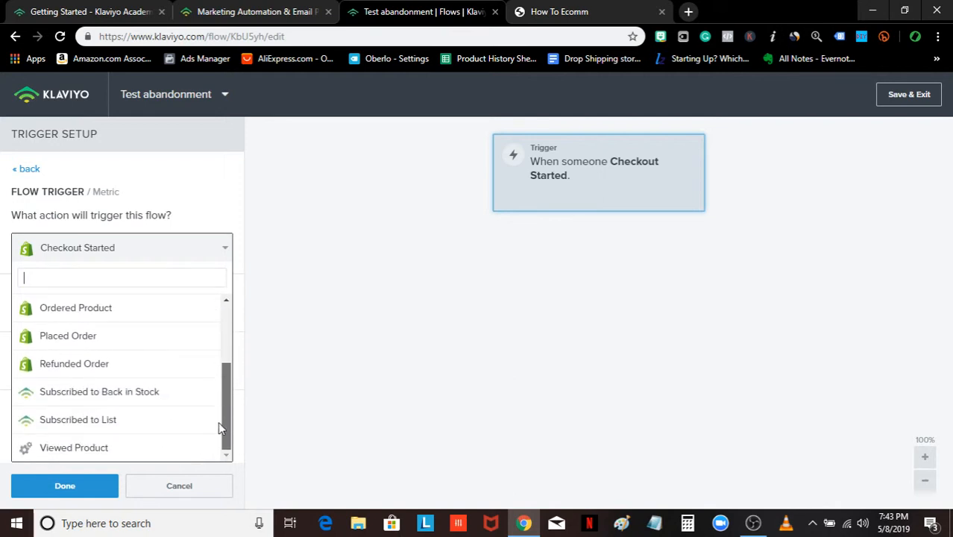
pyautogui.click(156, 447)
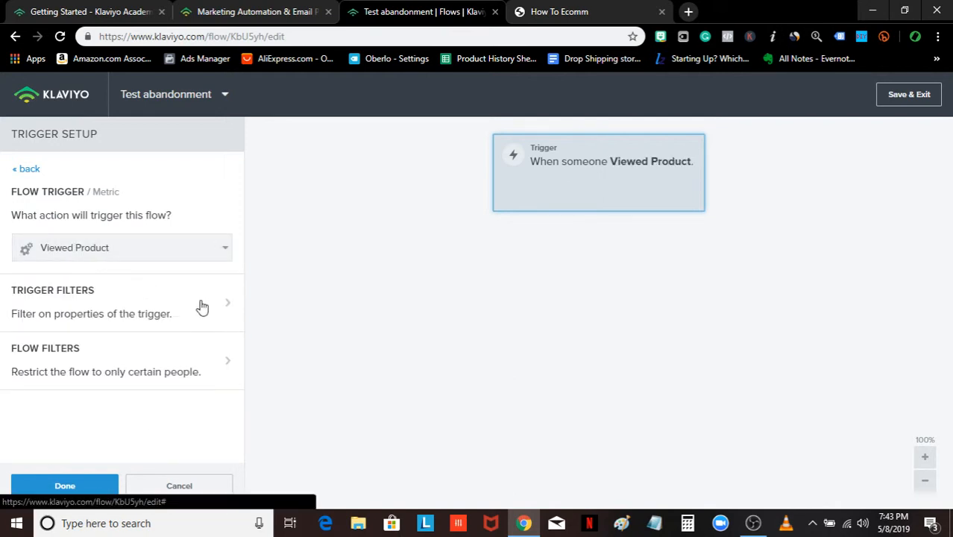
# Switch the flow's trigger metric back to Checkout Started.
pyautogui.click(210, 258)
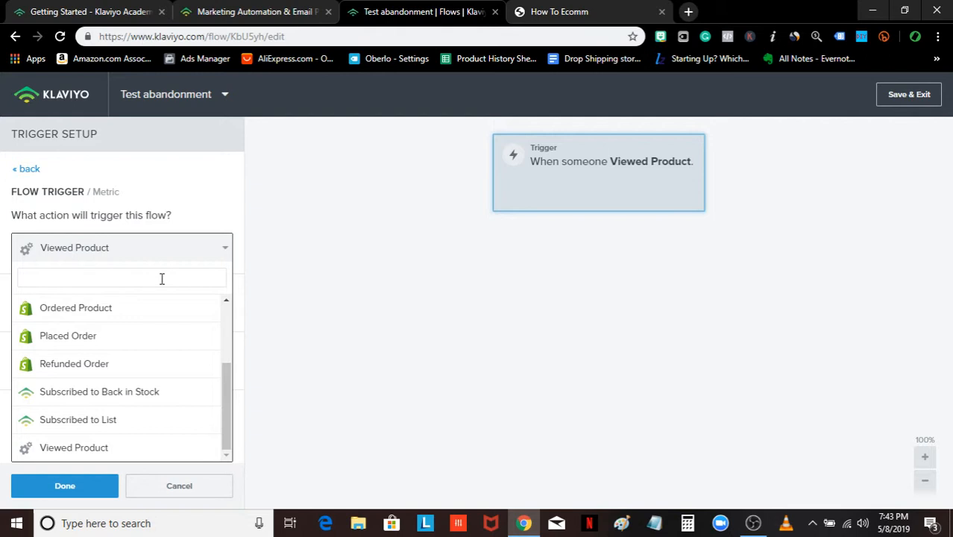
pyautogui.write('ab')
pyautogui.press('BackSpace')
pyautogui.press('BackSpace')
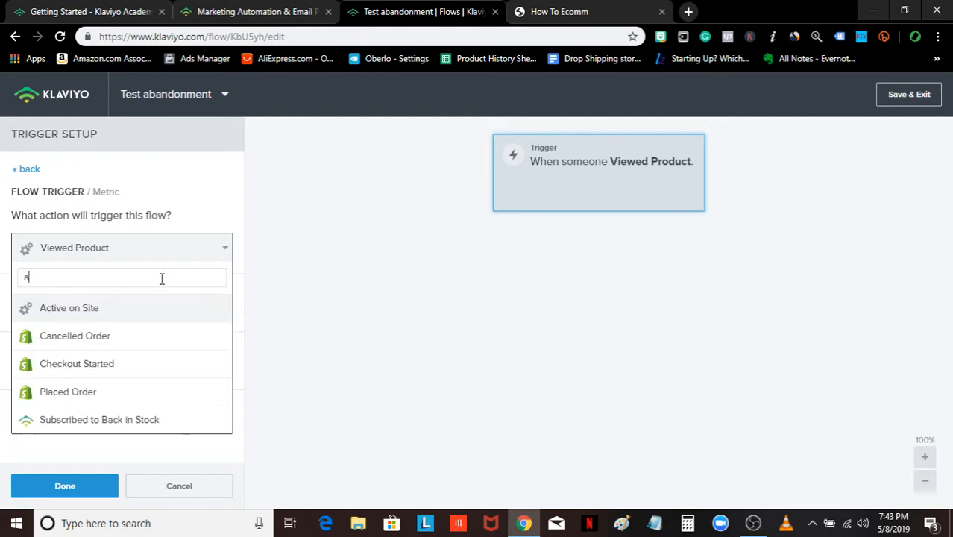
pyautogui.hotkey('ctrl', '-')
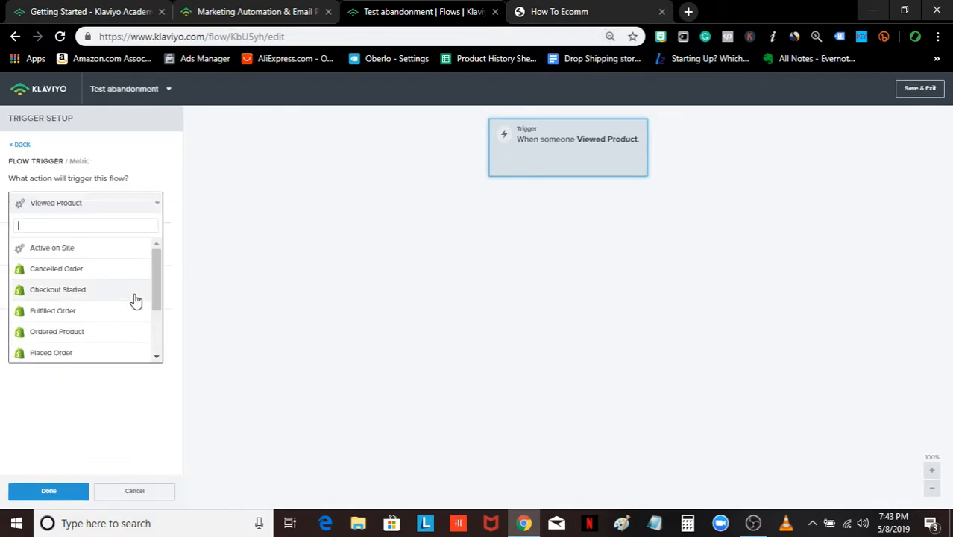
pyautogui.click(134, 300)
pyautogui.hotkey('ctrl', '+')
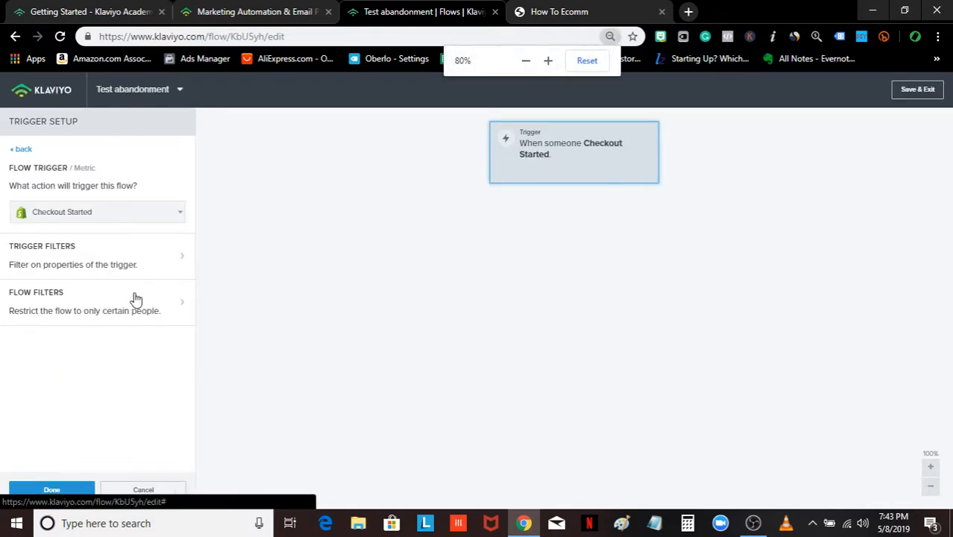
pyautogui.hotkey('ctrl', '+')
pyautogui.hotkey('ctrl', '+')
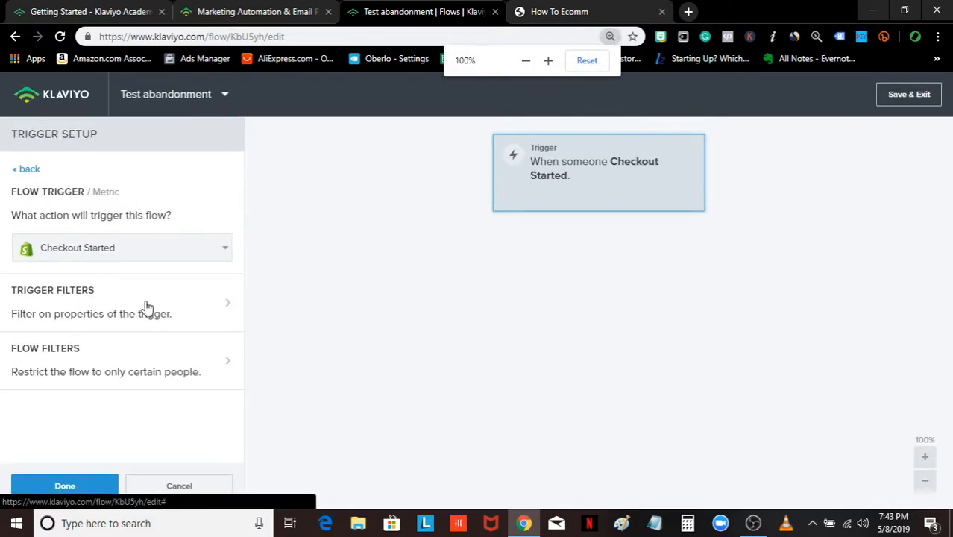
# Add and save a trigger filter requiring that Items contains 2.4GHz Wireless Gamer Mouse.
pyautogui.click(156, 314)
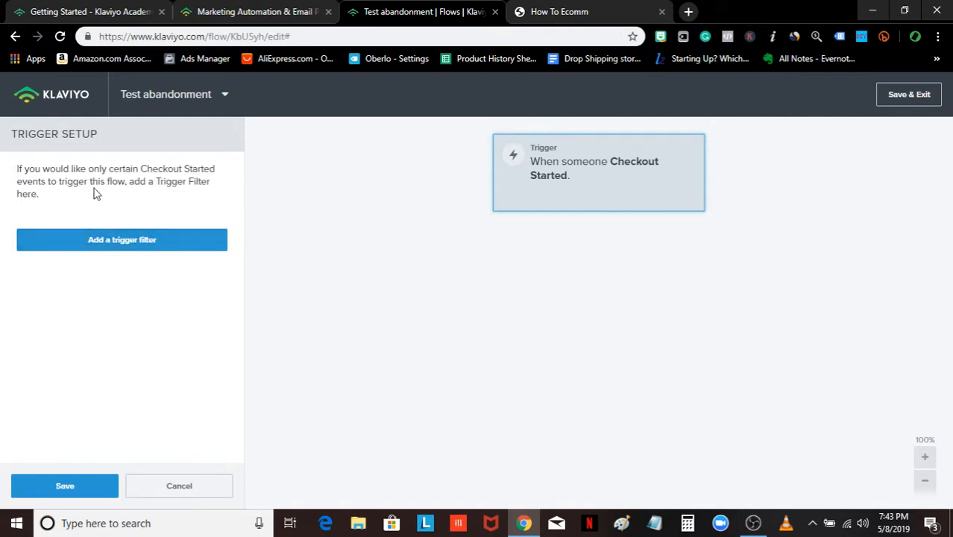
pyautogui.click(85, 241)
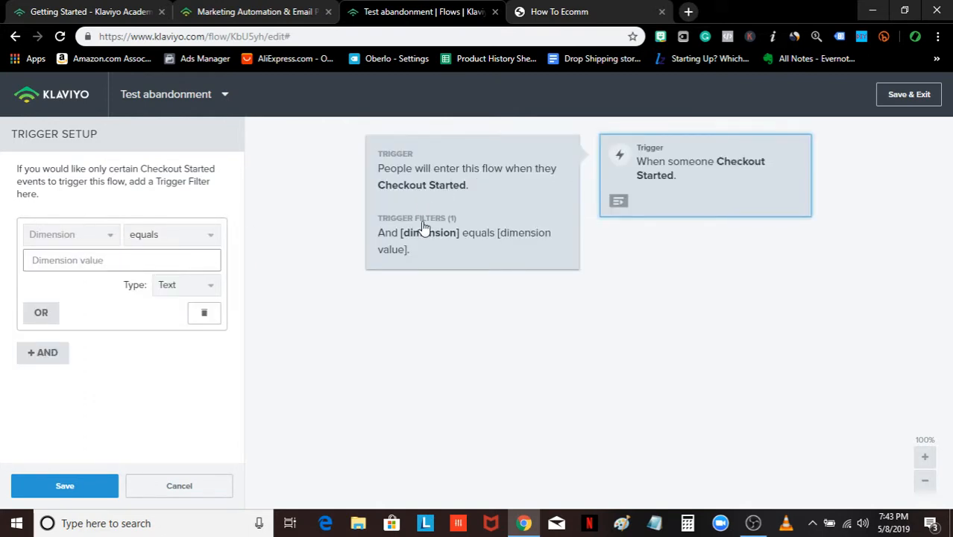
pyautogui.click(99, 240)
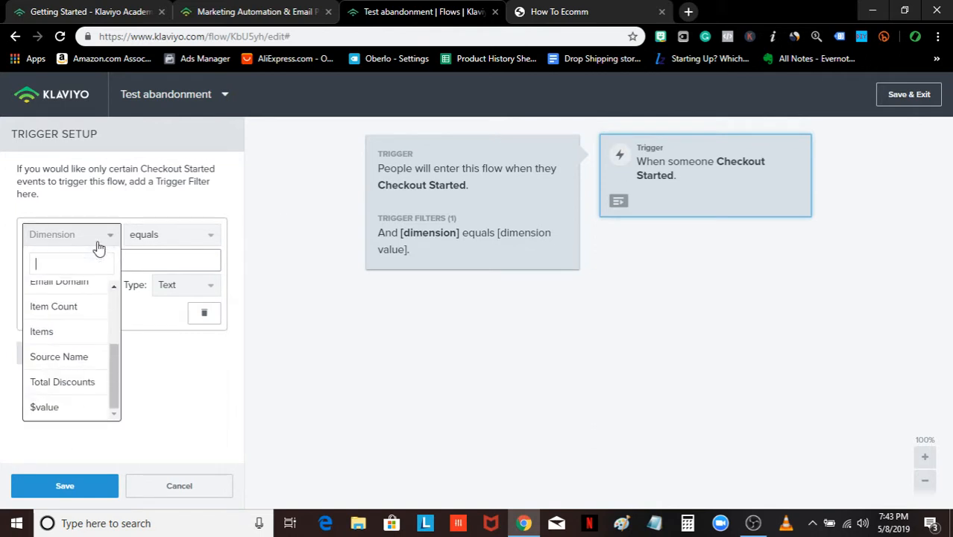
pyautogui.click(88, 337)
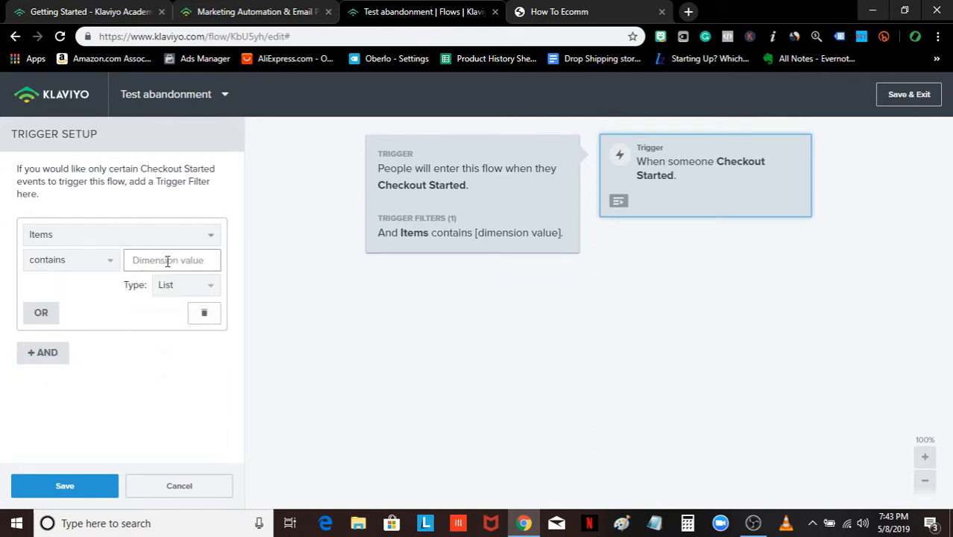
pyautogui.click(172, 258)
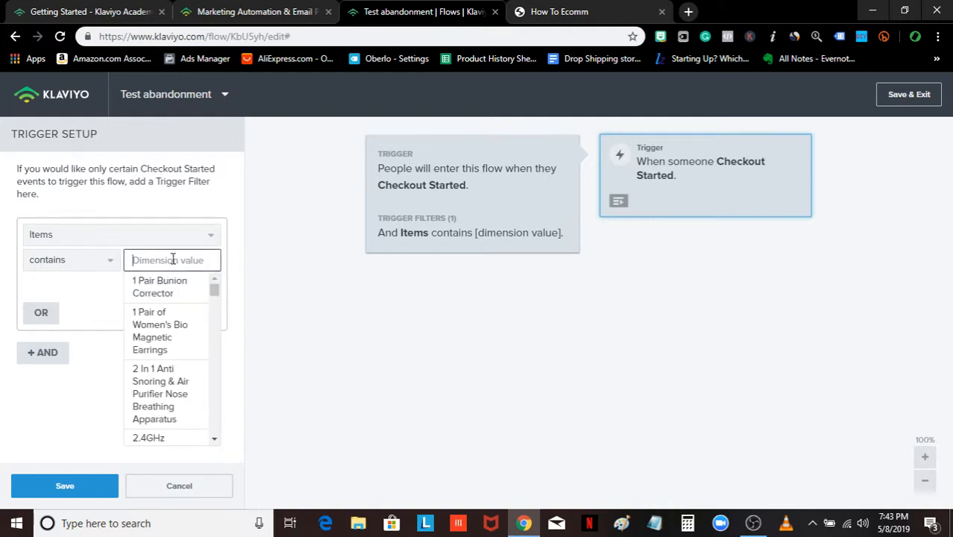
pyautogui.click(165, 440)
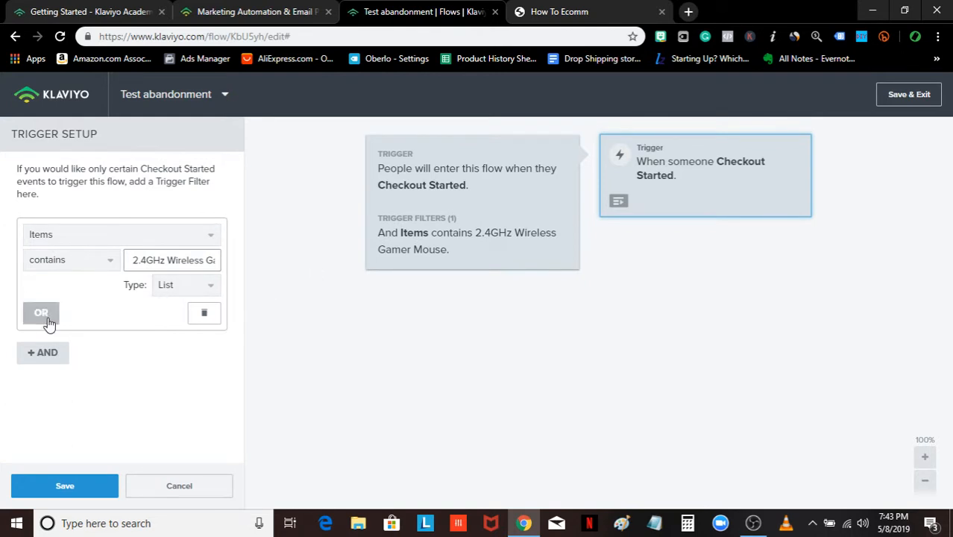
pyautogui.click(102, 492)
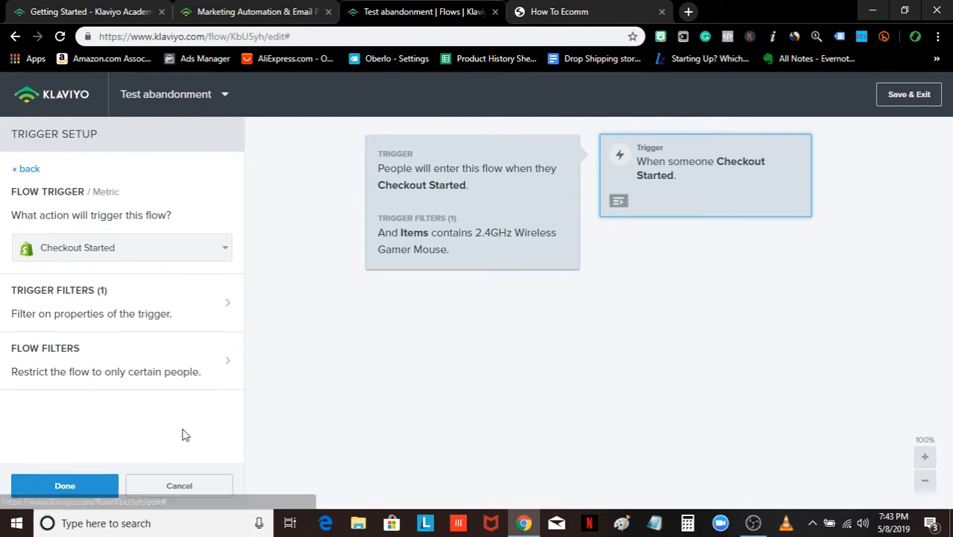
pyautogui.click(210, 323)
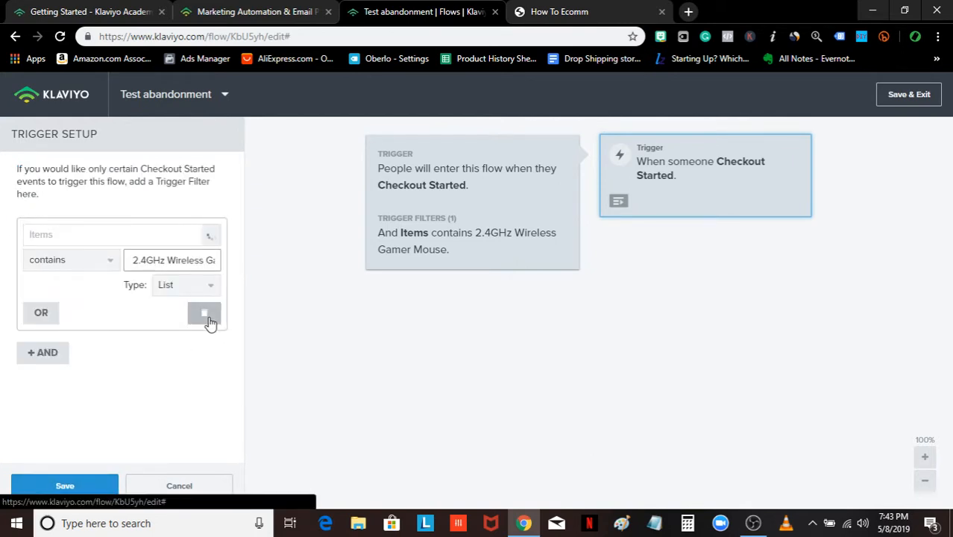
pyautogui.click(203, 314)
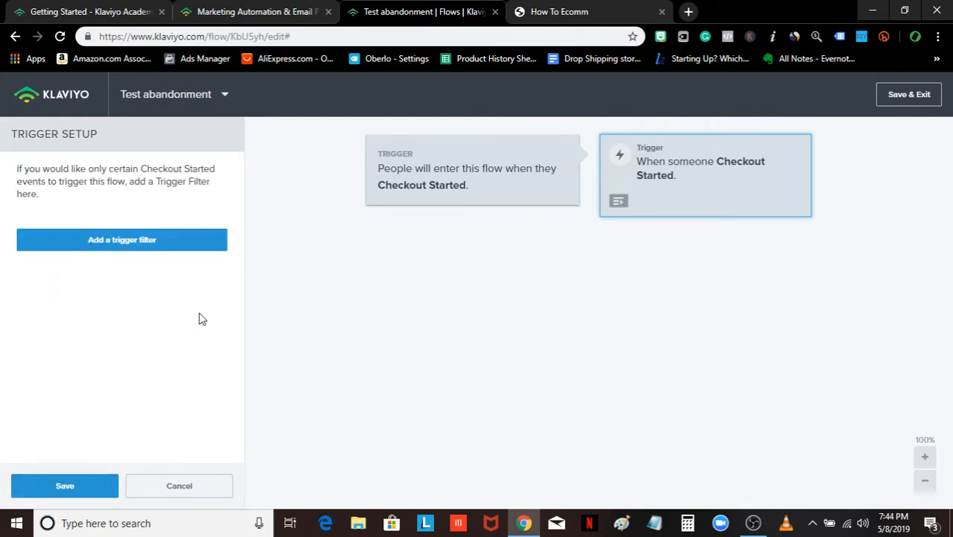
pyautogui.click(155, 490)
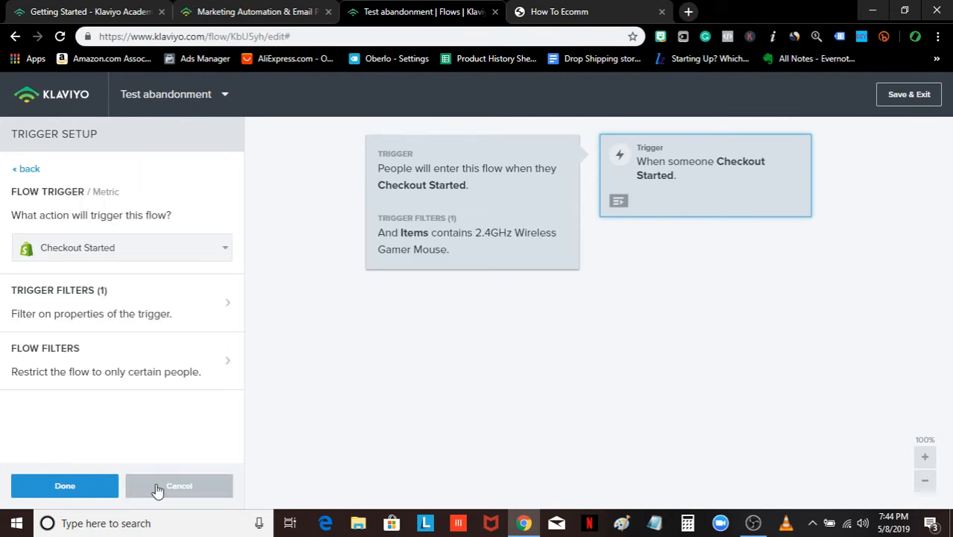
pyautogui.click(134, 356)
pyautogui.click(143, 485)
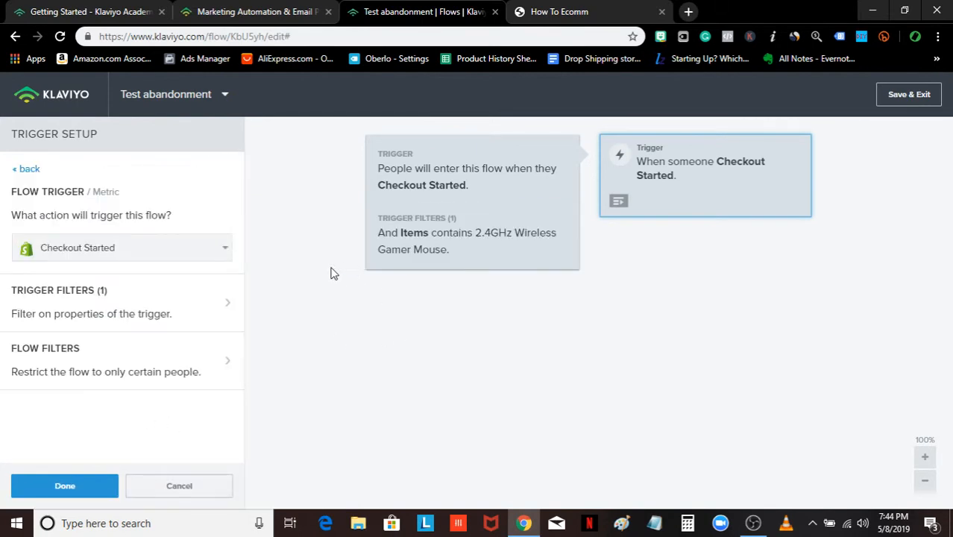
# Finish the trigger setup, then add a time delay of 6 hours directly after the trigger and save it.
pyautogui.click(96, 486)
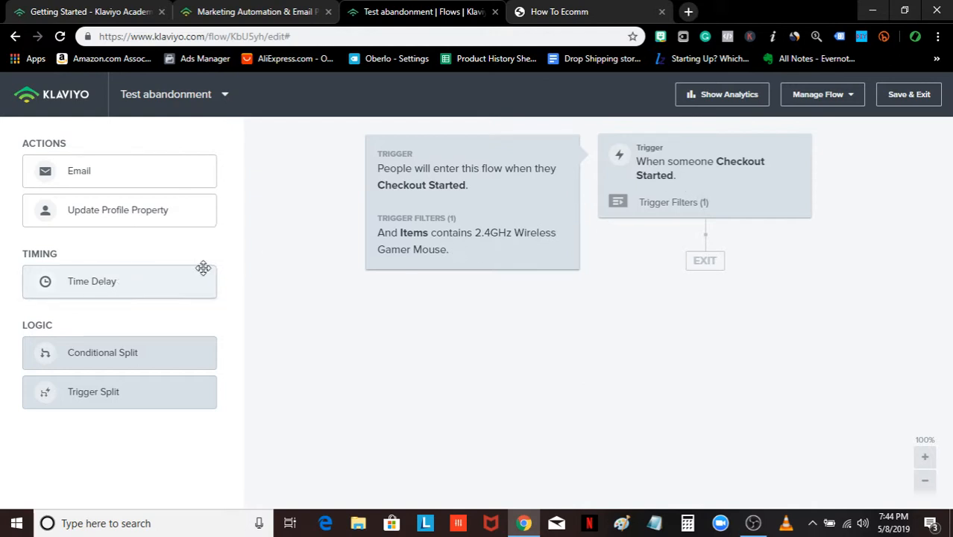
pyautogui.moveTo(203, 268); pyautogui.dragTo(734, 247)
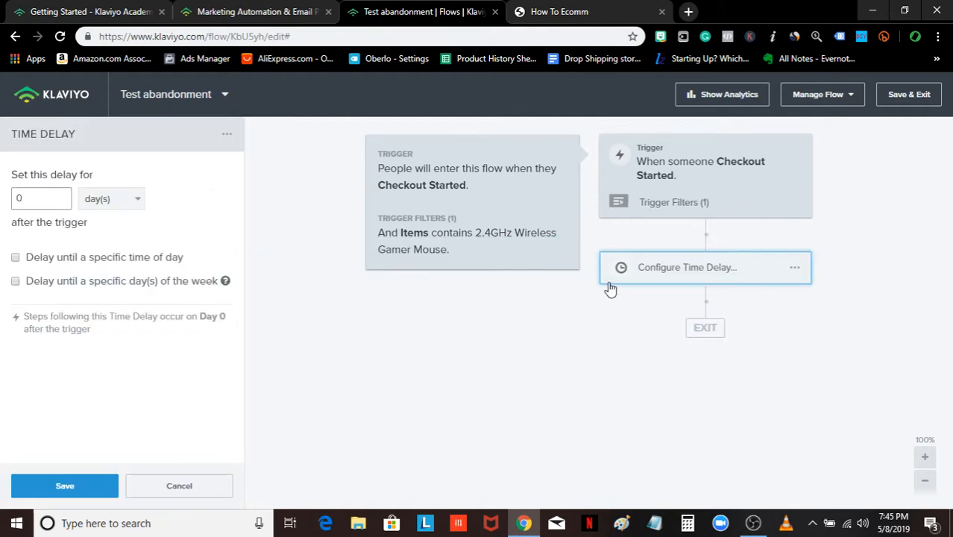
pyautogui.click(114, 200)
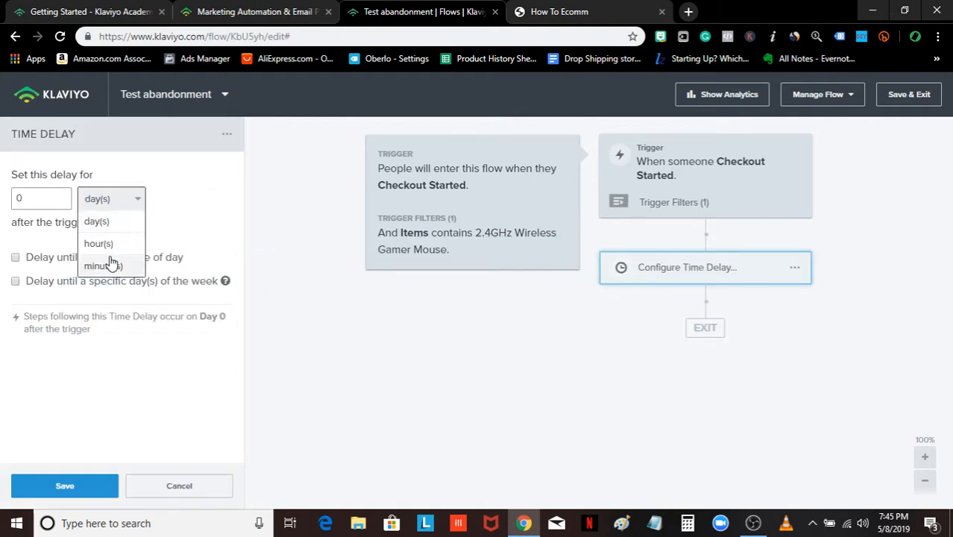
pyautogui.click(110, 245)
pyautogui.click(55, 200)
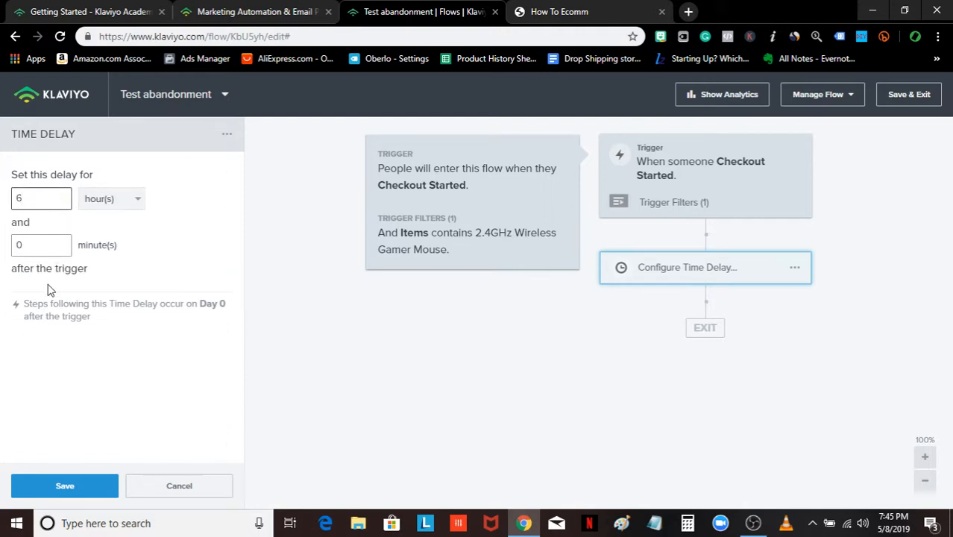
pyautogui.write('6')
pyautogui.click(88, 488)
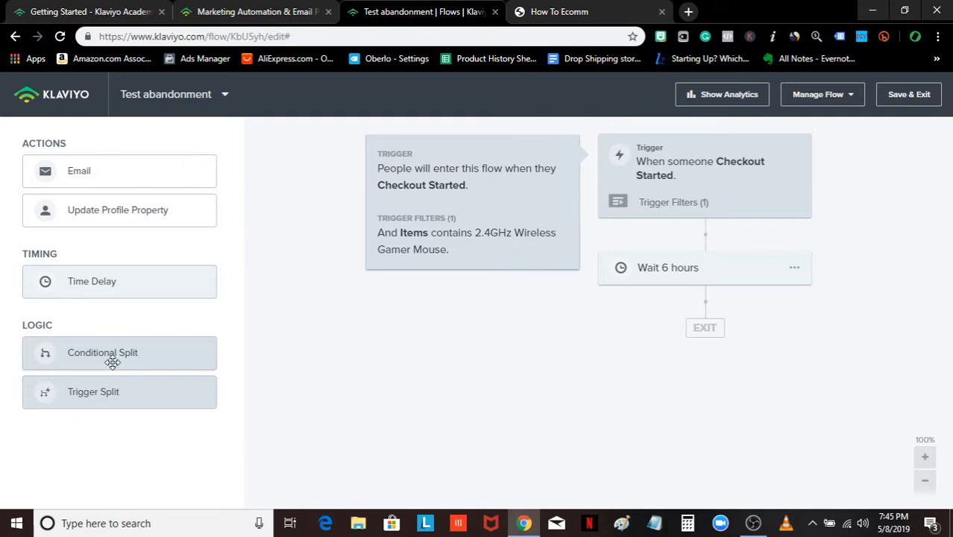
# Try adding a conditional split after the 6-hour delay, then delete the unconfigured split from the flow.
pyautogui.moveTo(141, 363); pyautogui.dragTo(728, 316)
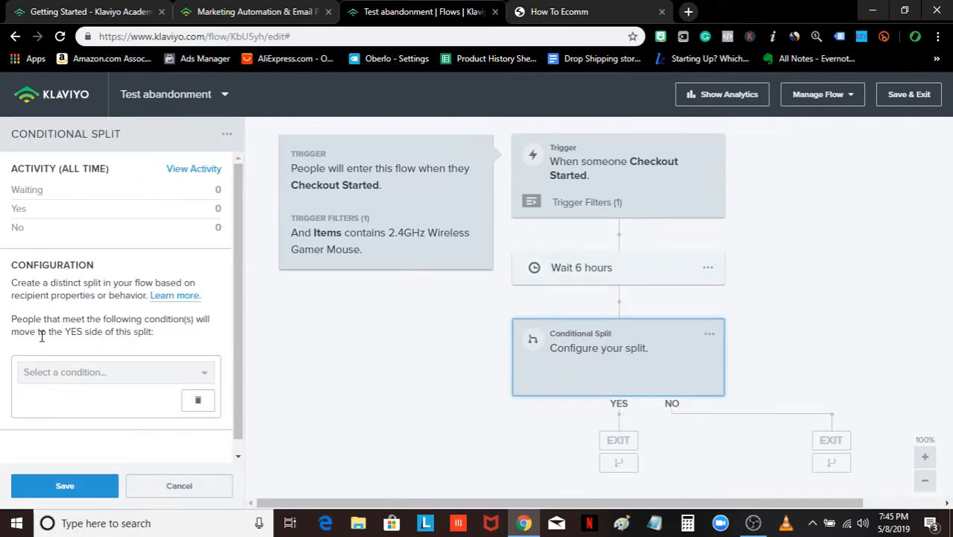
pyautogui.click(146, 485)
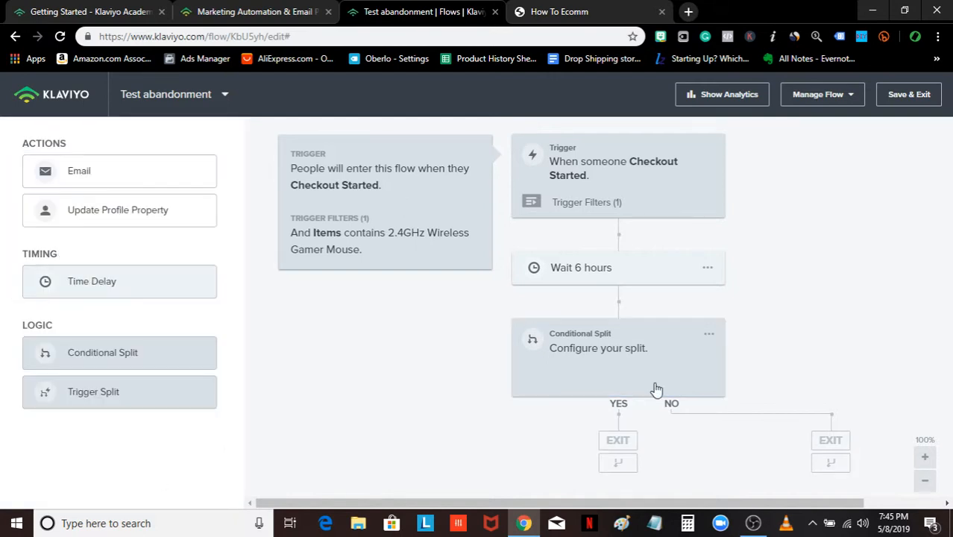
pyautogui.click(670, 336)
pyautogui.click(709, 335)
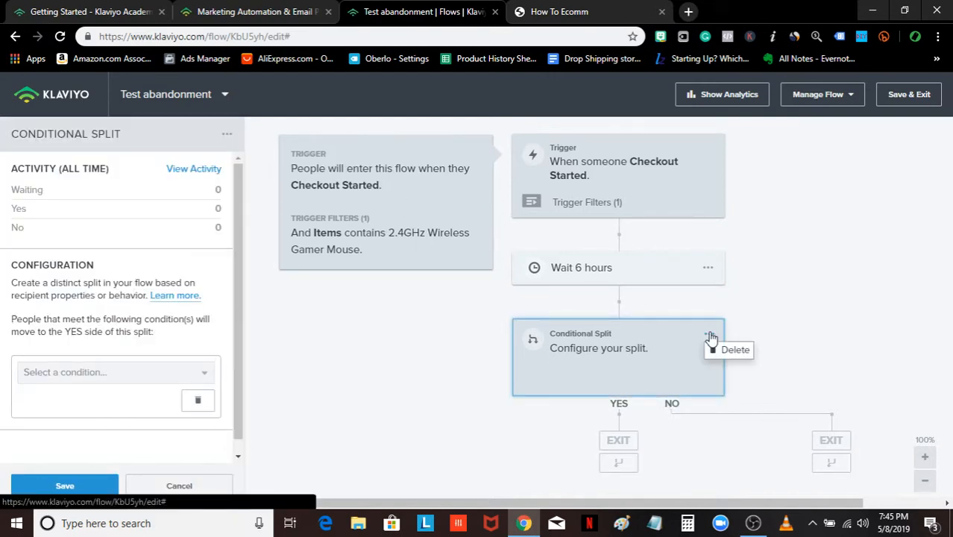
pyautogui.click(720, 351)
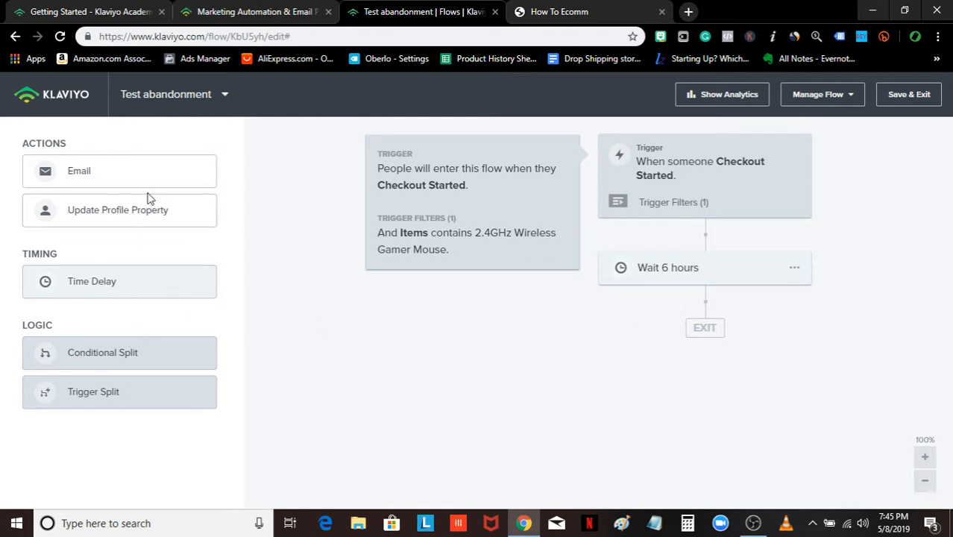
# Add an email action after the 6-hour delay, review its sending settings, and open its content setup.
pyautogui.moveTo(140, 179); pyautogui.dragTo(728, 327)
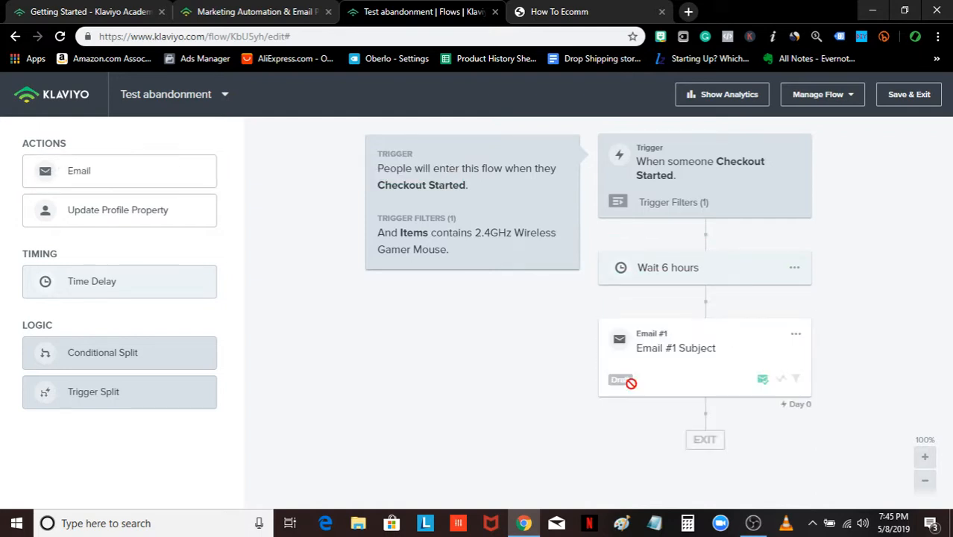
pyautogui.click(740, 356)
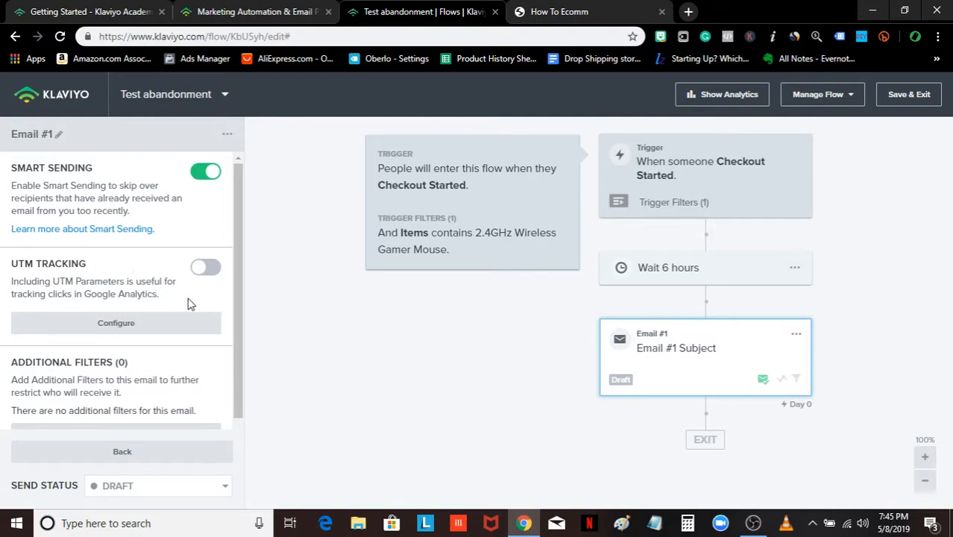
pyautogui.moveTo(240, 296); pyautogui.dragTo(238, 332)
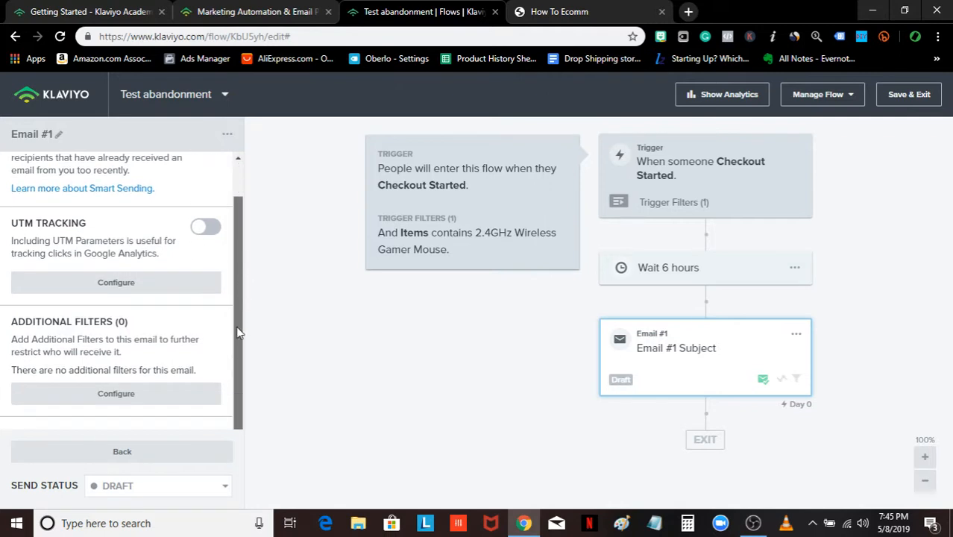
pyautogui.click(662, 387)
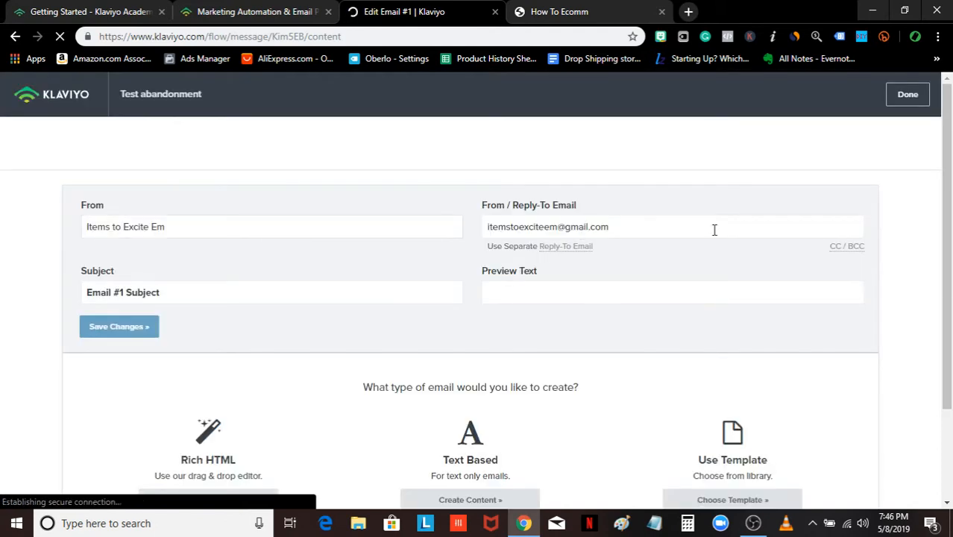
# Set the email's subject line to "Oops! You forgot something".
pyautogui.scroll(-2, 270, 180)
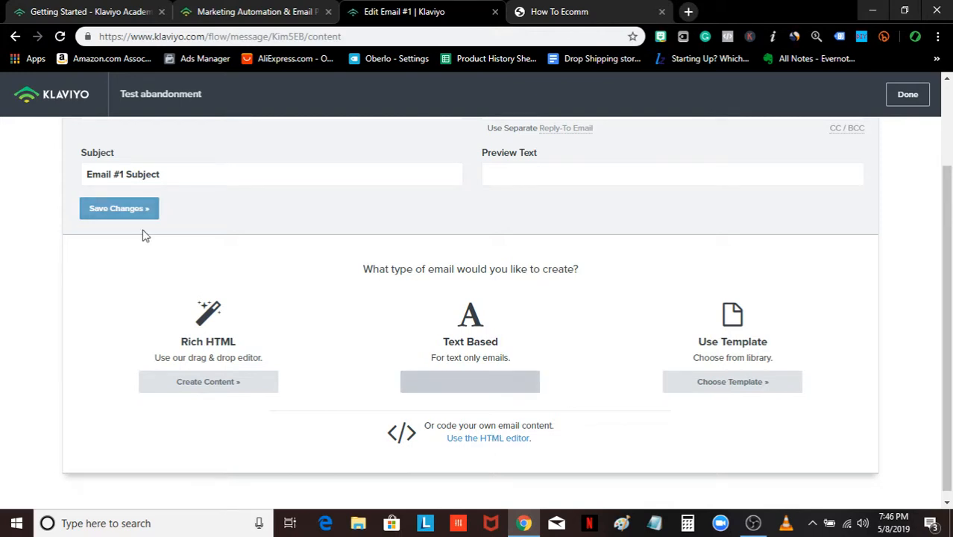
pyautogui.tripleClick(205, 164)
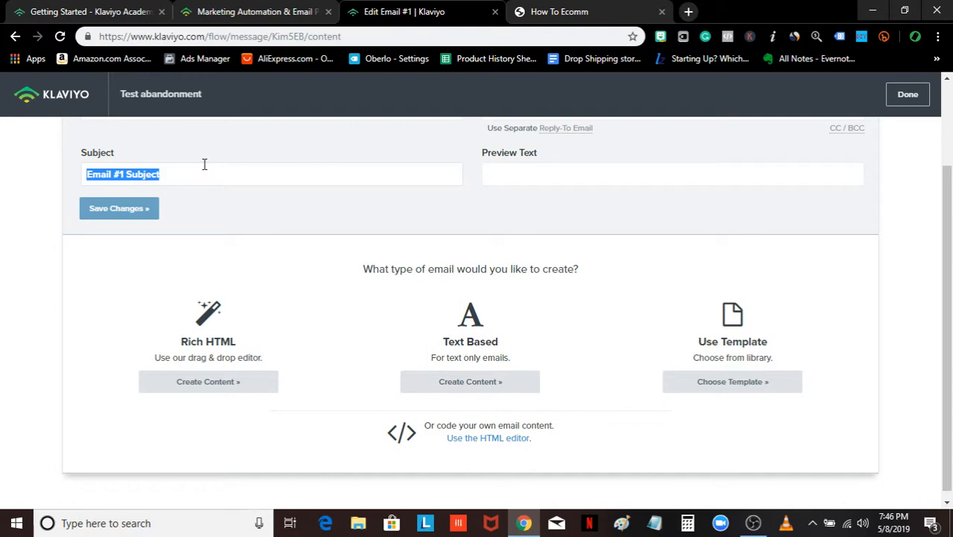
pyautogui.write('Opps! ')
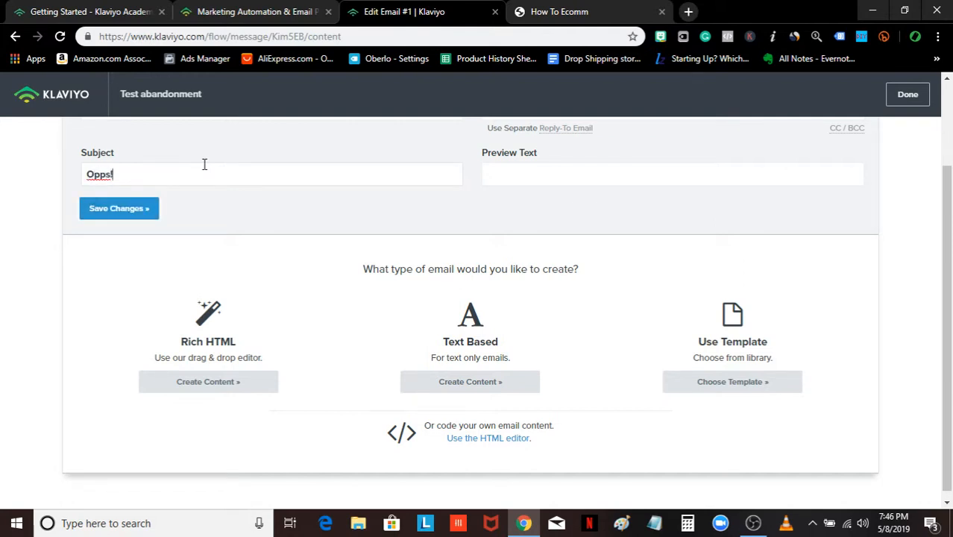
pyautogui.write('You forgoet something')
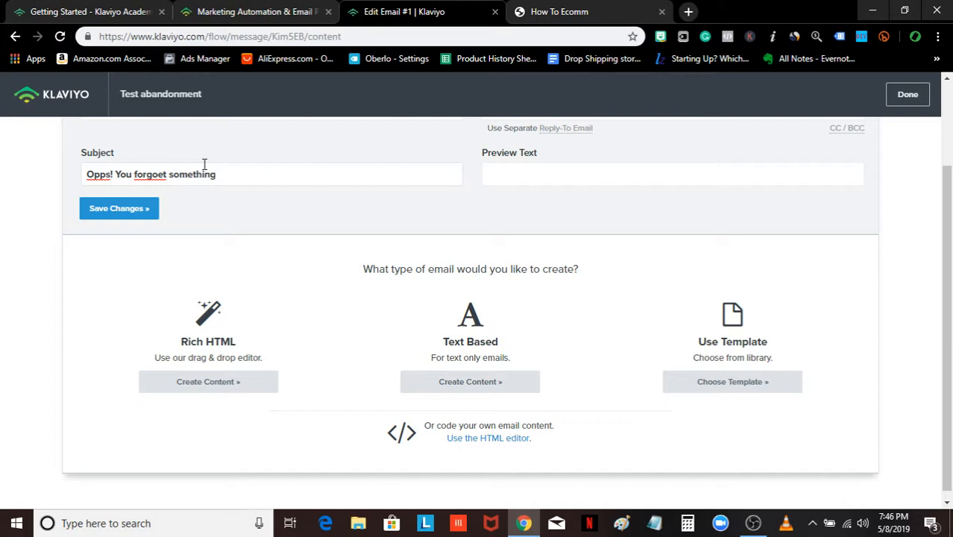
pyautogui.rightClick(158, 173)
pyautogui.click(198, 202)
pyautogui.click(101, 174)
pyautogui.press('BackSpace')
pyautogui.write('o')
pyautogui.scroll(2, 697, 226)
pyautogui.scroll(-1, 697, 226)
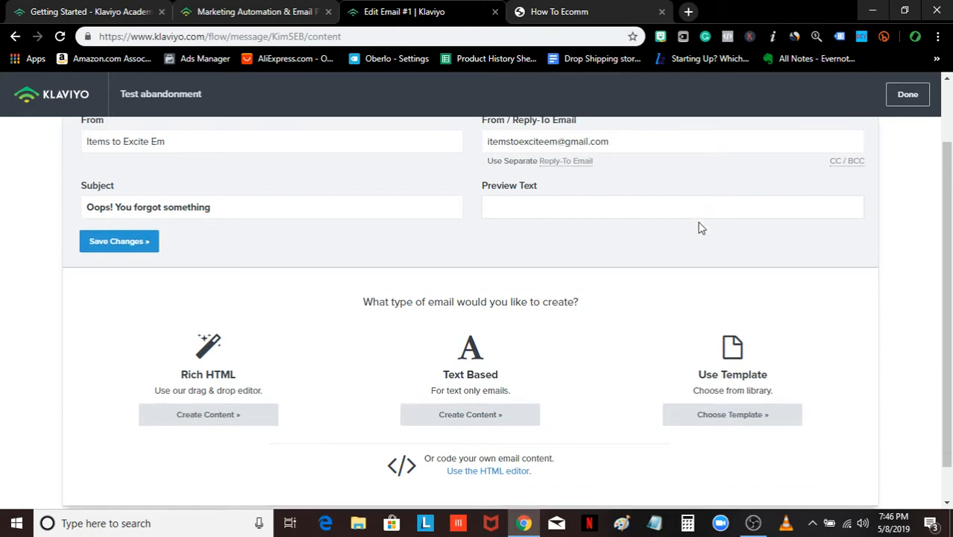
# Copy the subject line "Oops! You forgot something" into the preview text and save the email details.
pyautogui.click(613, 215)
pyautogui.scroll(-1, 354, 194)
pyautogui.tripleClick(331, 170)
pyautogui.hotkey('ctrl', 'c')
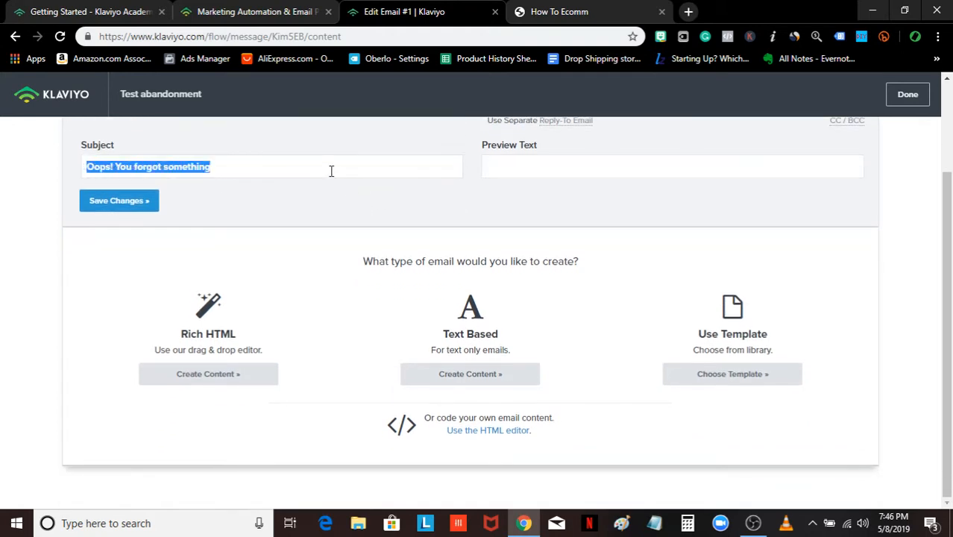
pyautogui.click(564, 170)
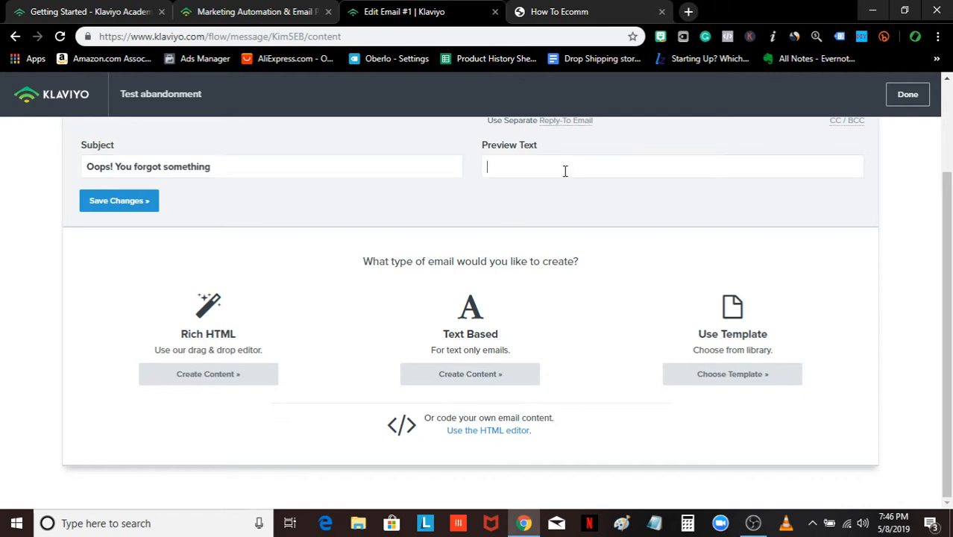
pyautogui.hotkey('ctrl', 'v')
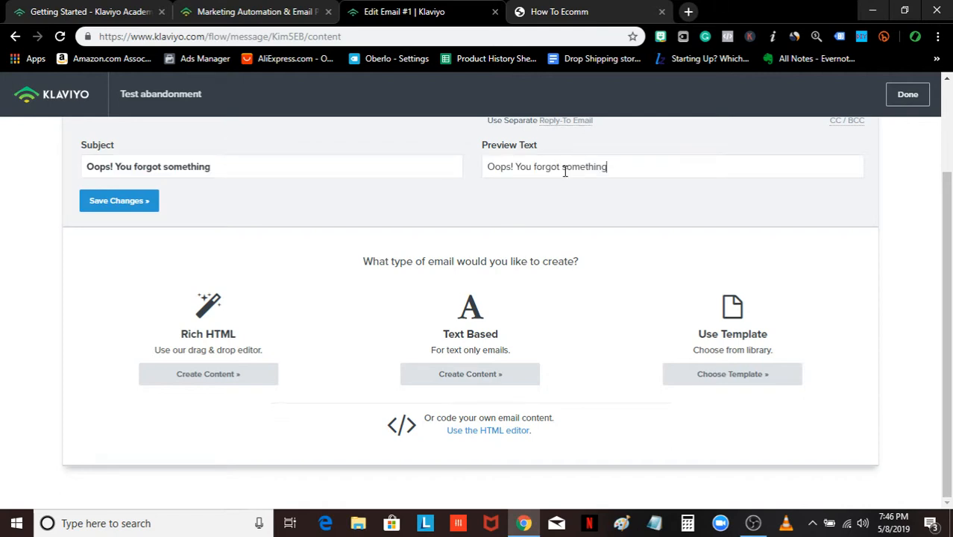
pyautogui.click(110, 202)
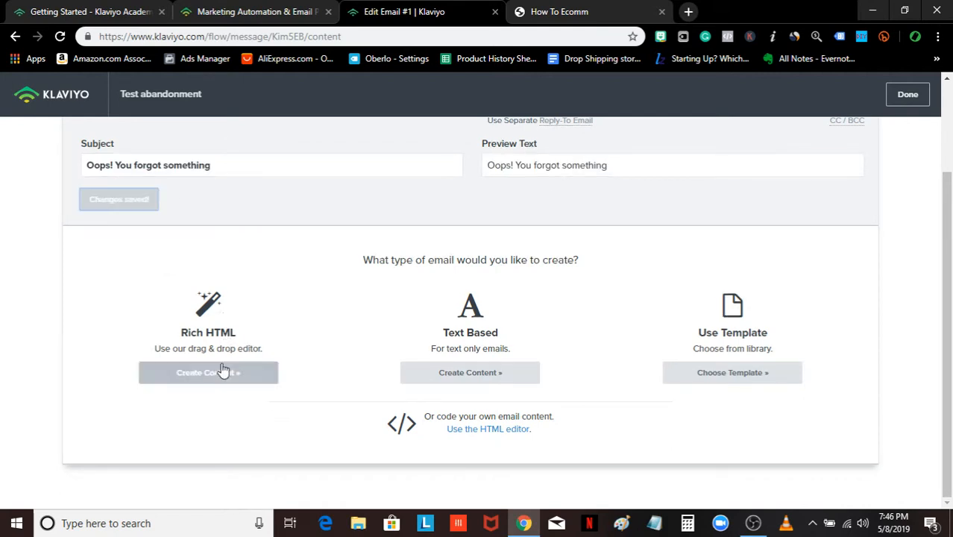
# Create text-based content for the email, look over its default message, and return to the content overview.
pyautogui.click(442, 383)
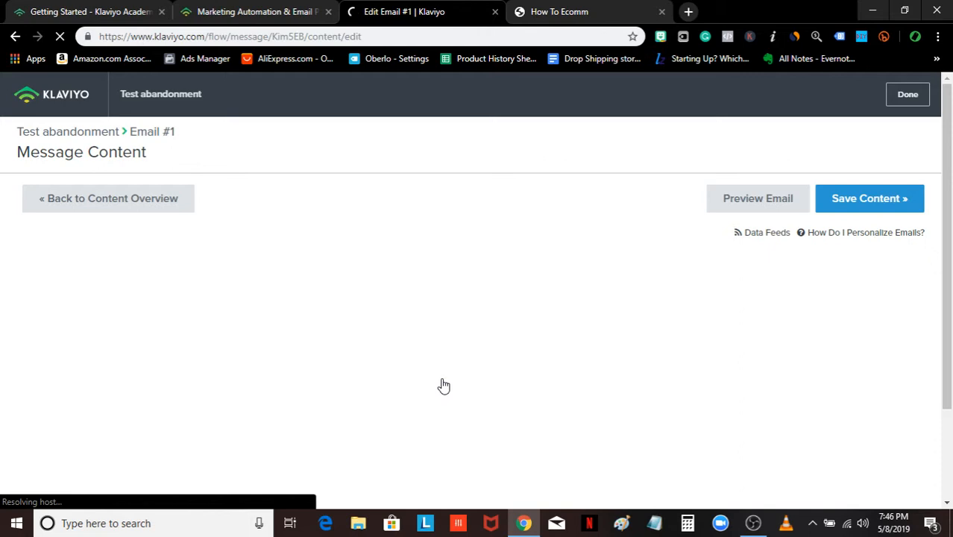
pyautogui.scroll(-2, 600, 249)
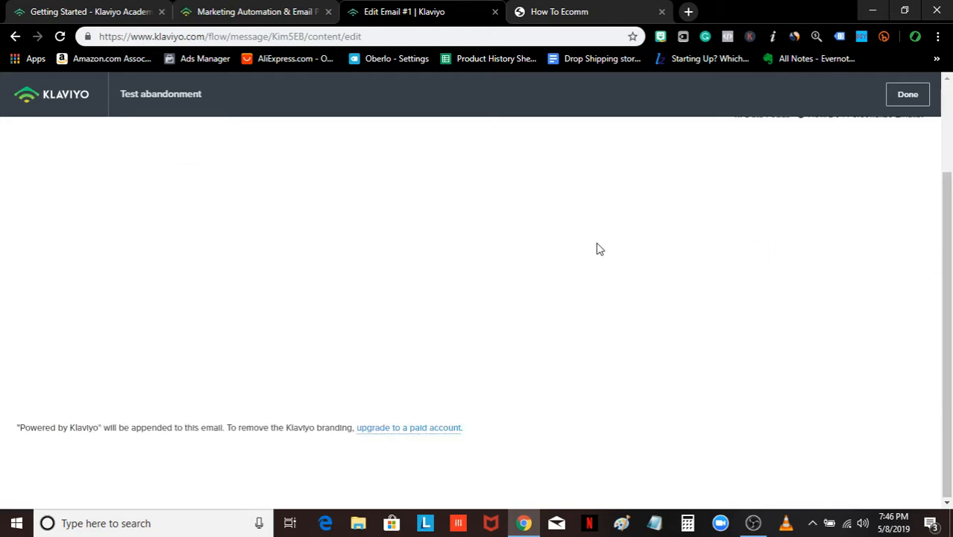
pyautogui.scroll(3, 599, 249)
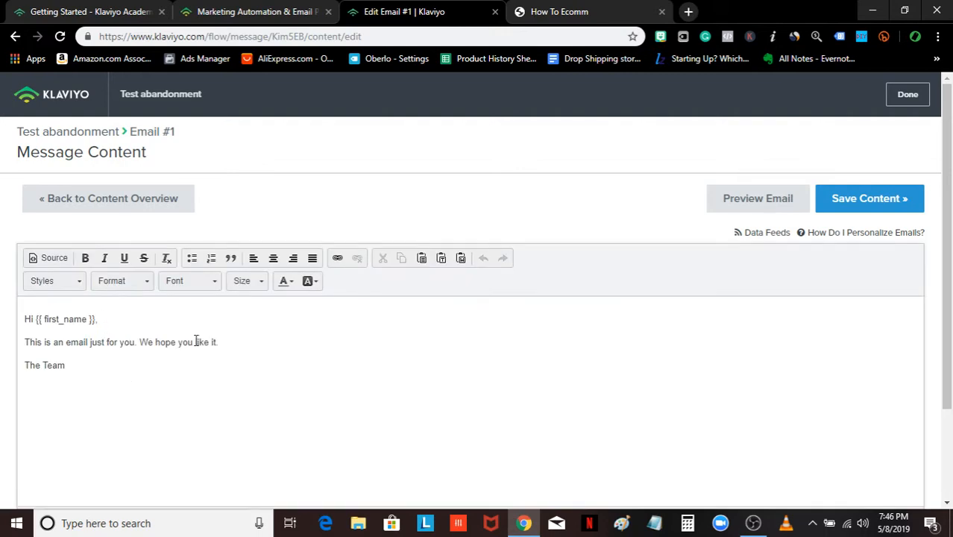
pyautogui.click(85, 196)
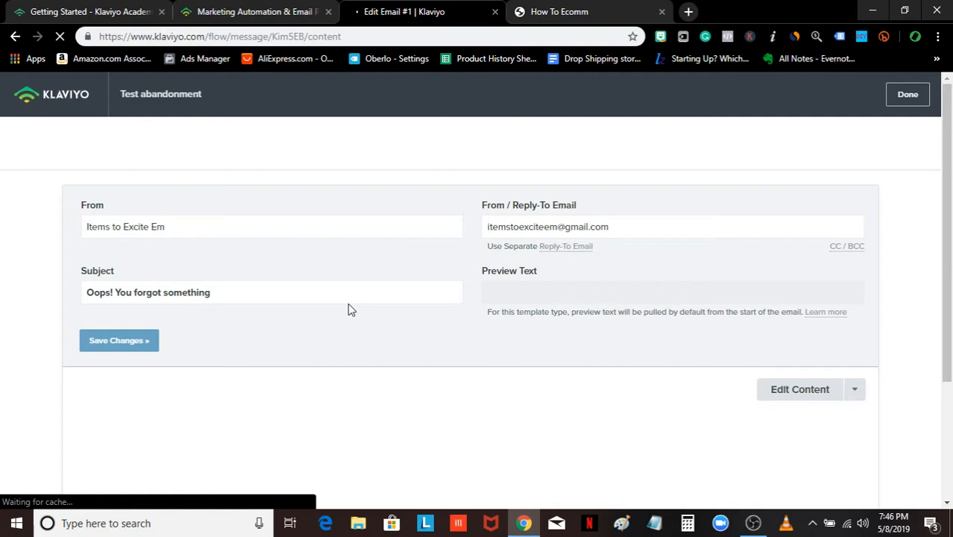
# Replace the email's text-based content with a Rich HTML template that has a header image, main heading and item sections.
pyautogui.scroll(-2, 226, 306)
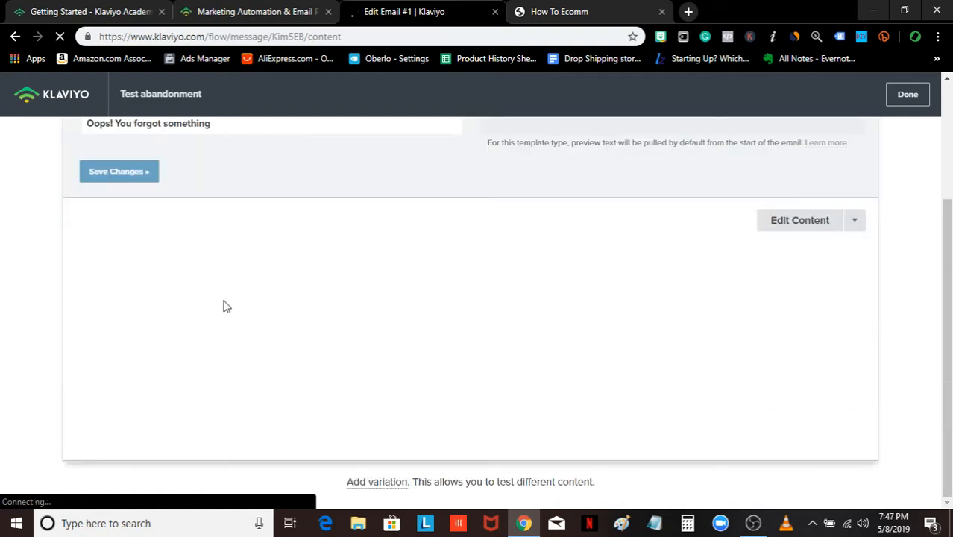
pyautogui.click(856, 226)
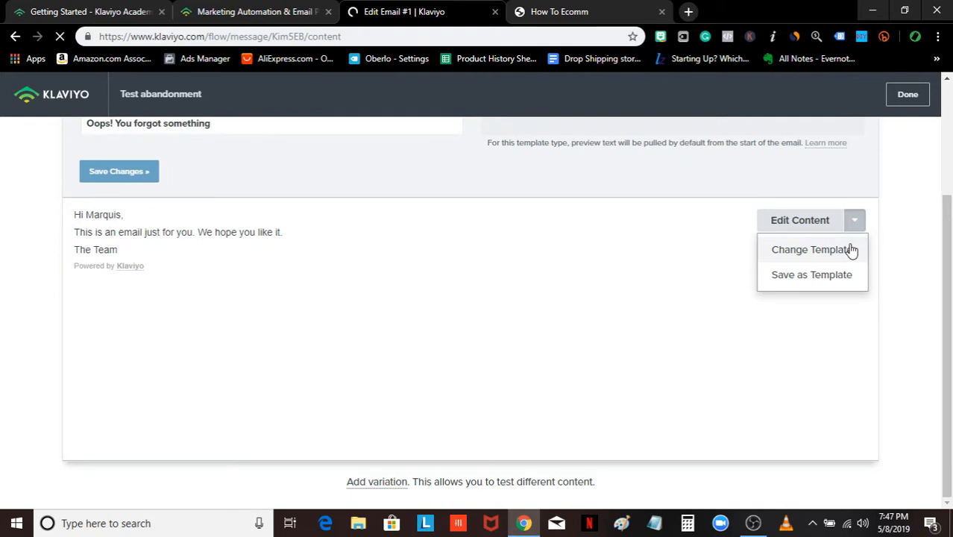
pyautogui.click(852, 251)
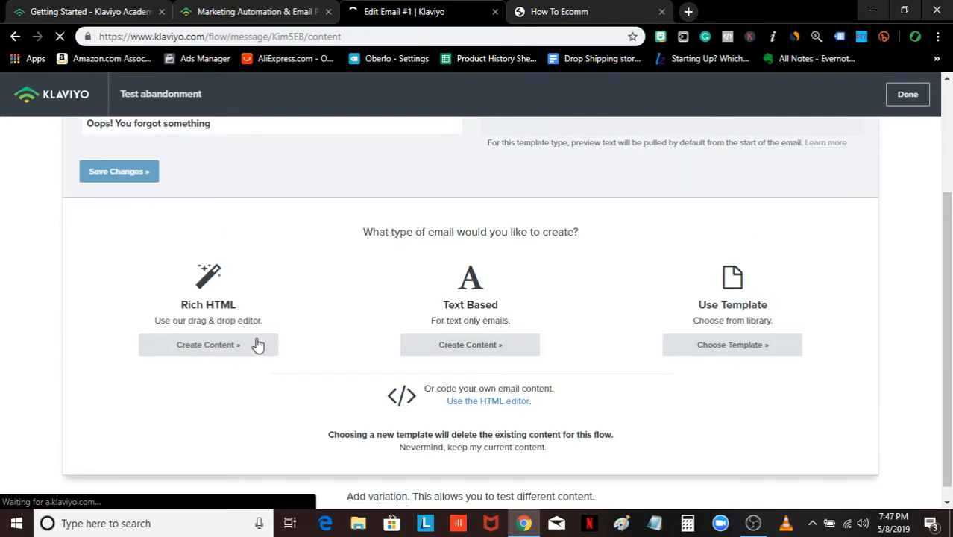
pyautogui.click(258, 343)
pyautogui.scroll(-5, 406, 332)
pyautogui.click(407, 332)
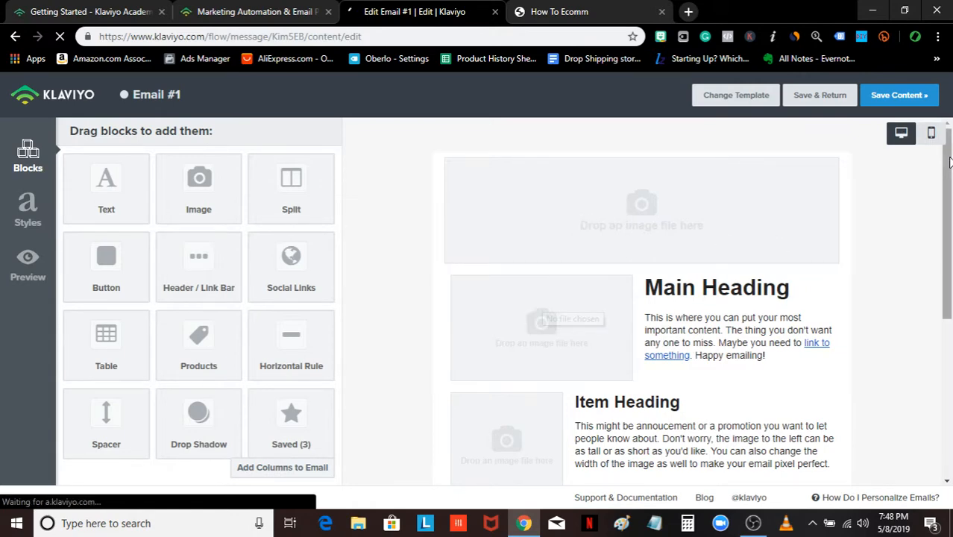
# Add a "Make Your Purchase" button below the main heading section, link it to howtoeccom.us and save the block.
pyautogui.scroll(-1, 681, 328)
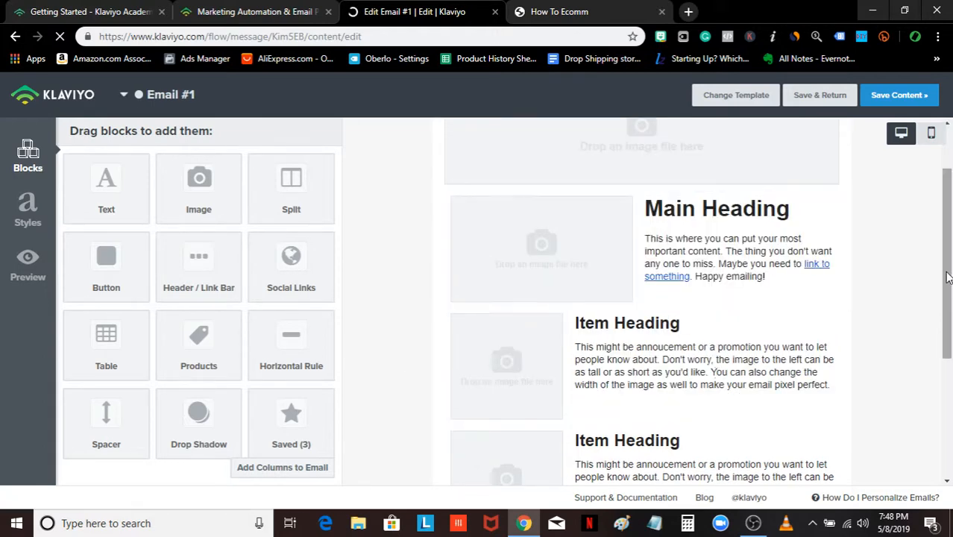
pyautogui.scroll(-2, 947, 290)
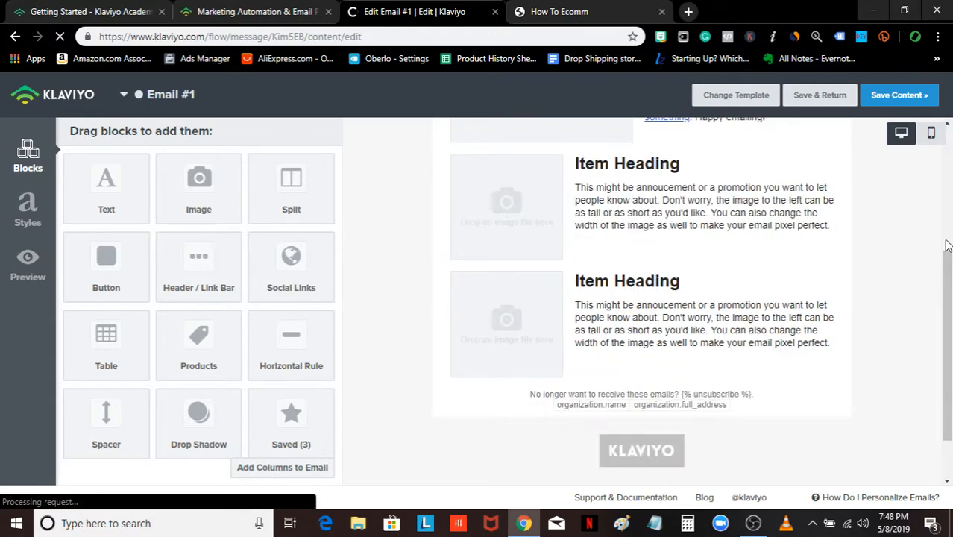
pyautogui.moveTo(947, 246); pyautogui.dragTo(749, 107)
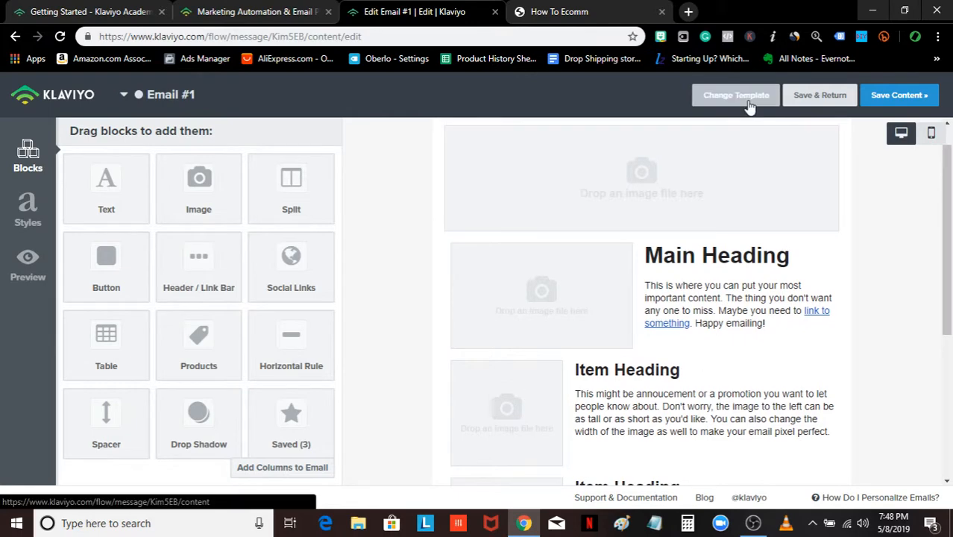
pyautogui.moveTo(134, 284); pyautogui.dragTo(619, 323)
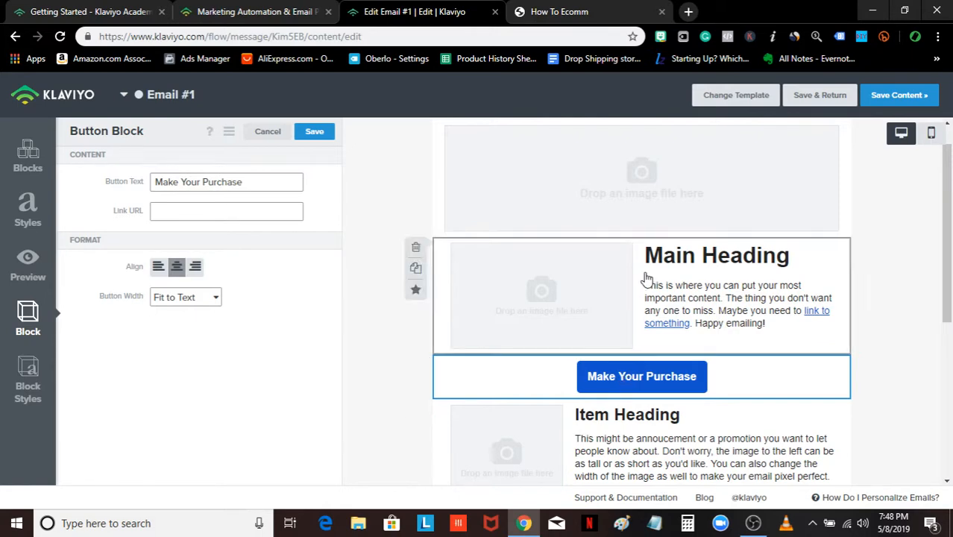
pyautogui.click(229, 209)
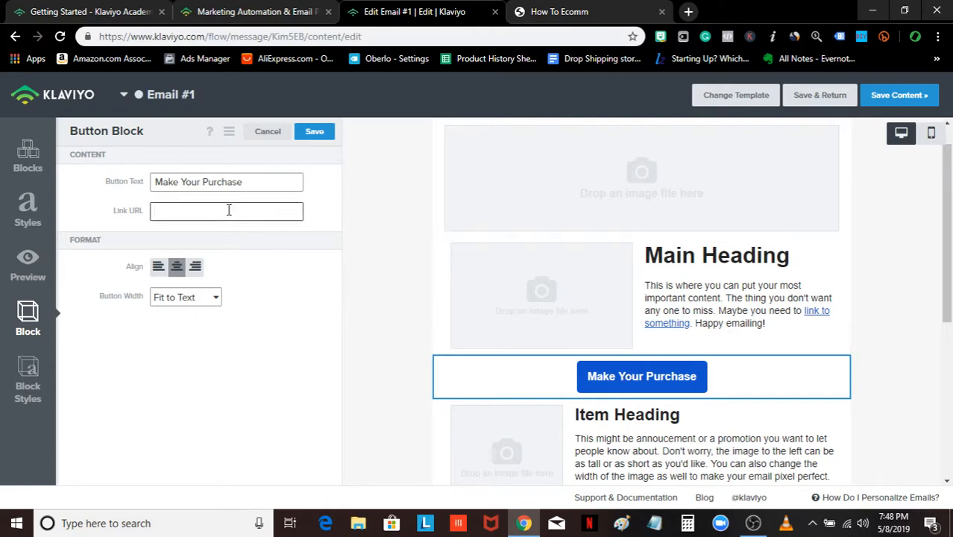
pyautogui.write('howtoeccom.us')
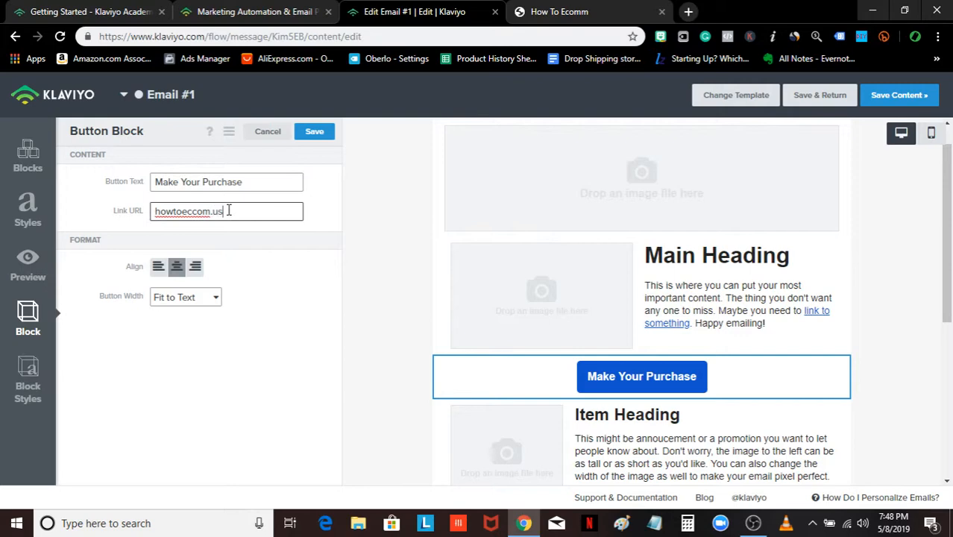
pyautogui.click(325, 135)
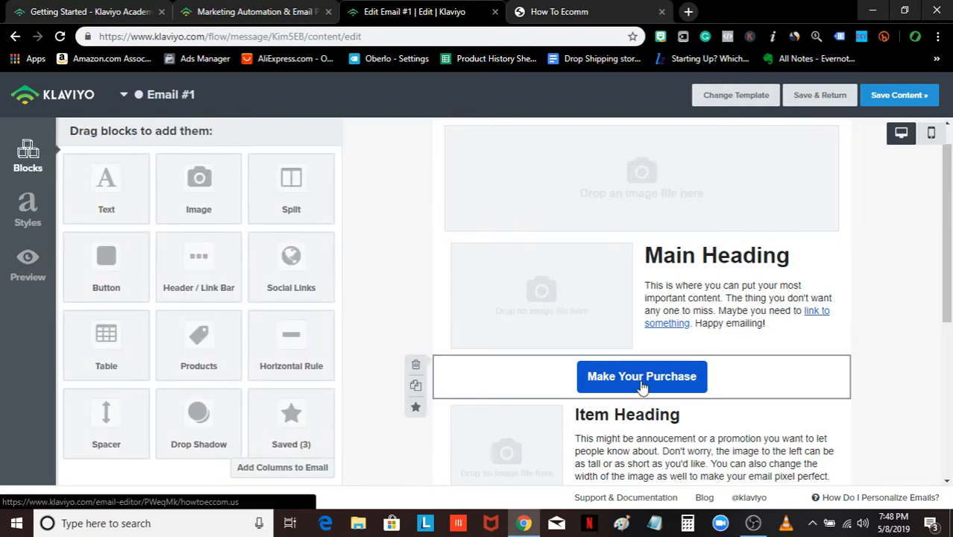
# Save the email content, check it with its template options on the message overview, and return to the flow.
pyautogui.click(880, 105)
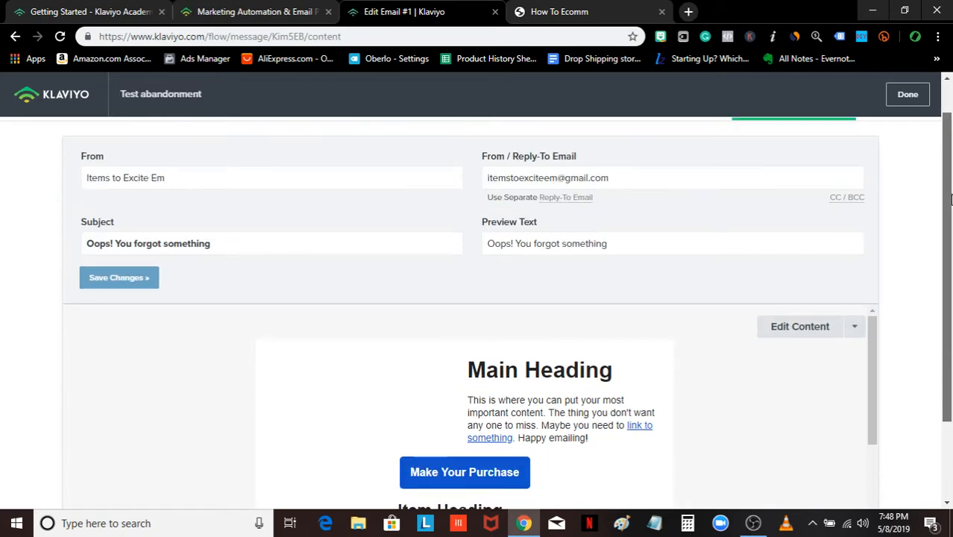
pyautogui.scroll(-2, 937, 300)
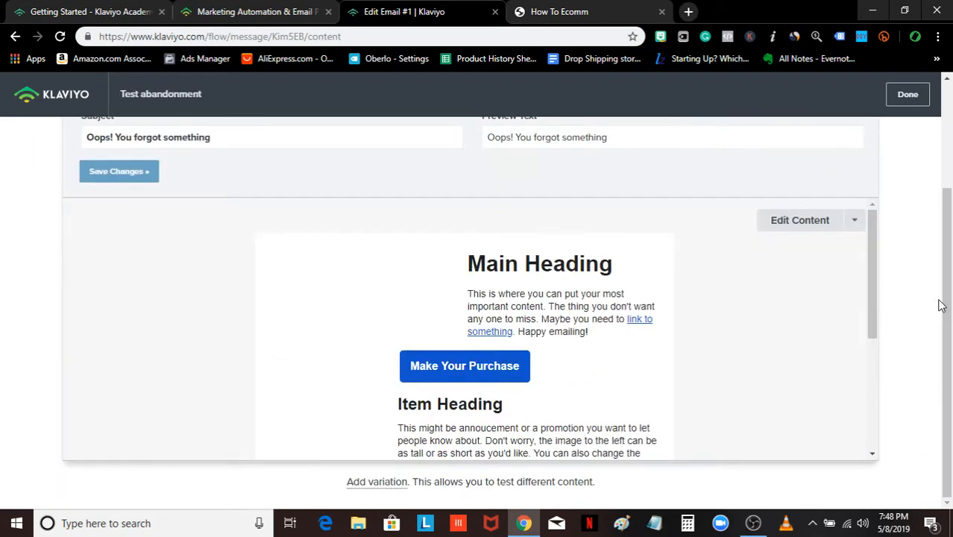
pyautogui.click(853, 222)
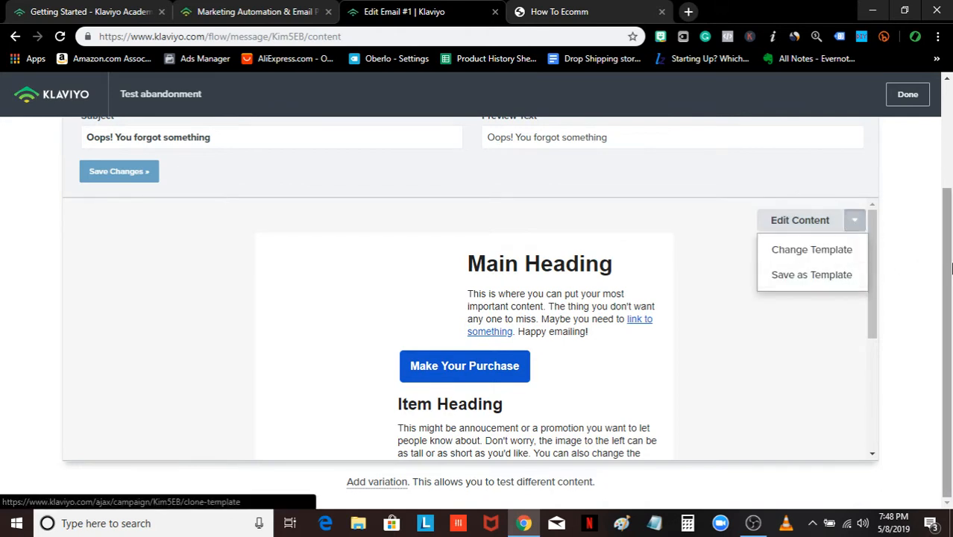
pyautogui.click(930, 271)
pyautogui.scroll(2, 932, 269)
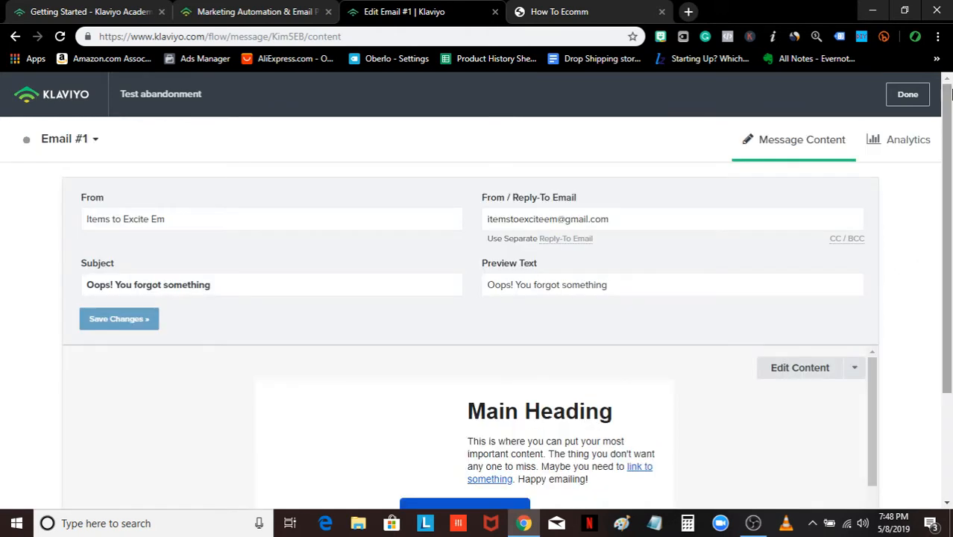
pyautogui.click(911, 94)
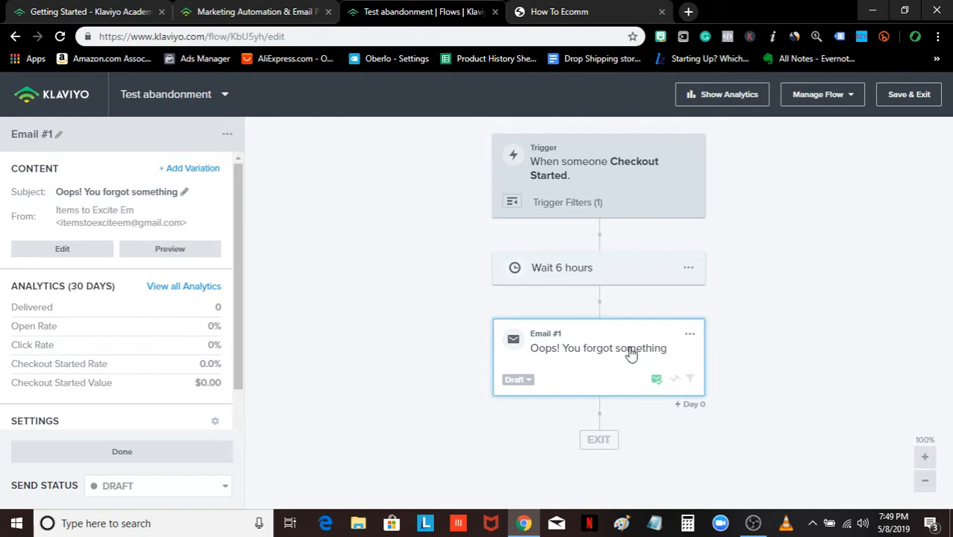
# Preview the recovery email, test its "Make Your Purchase" button link, and return to the flow.
pyautogui.click(178, 250)
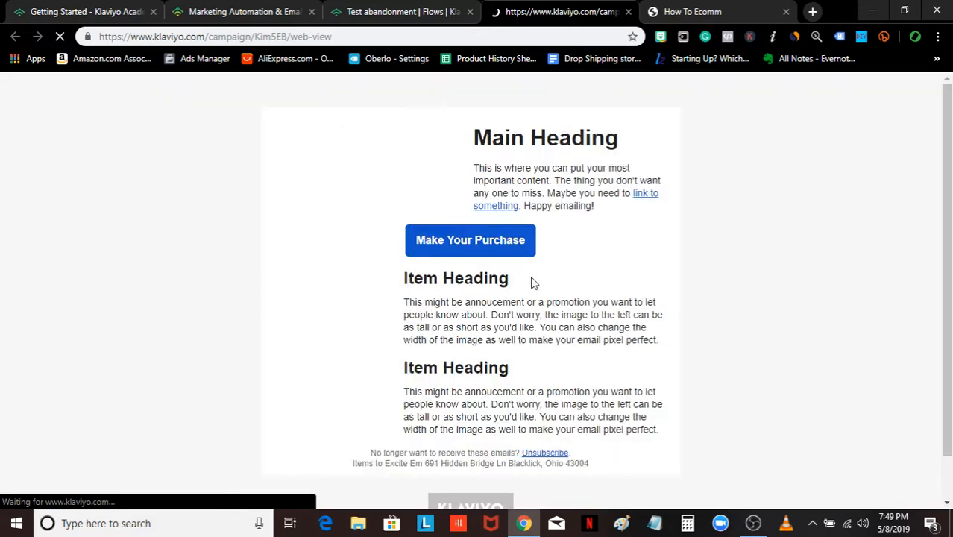
pyautogui.scroll(-1, 350, 190)
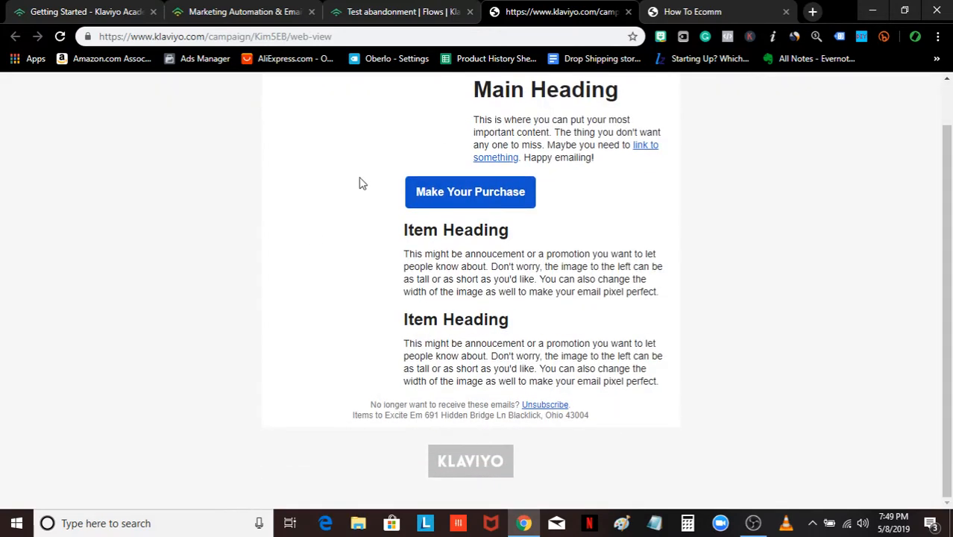
pyautogui.click(483, 195)
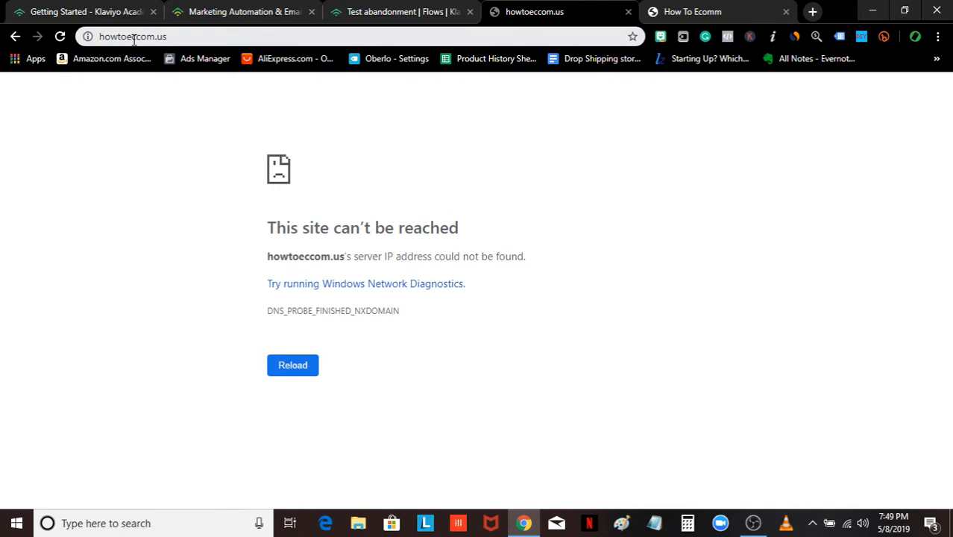
pyautogui.click(15, 36)
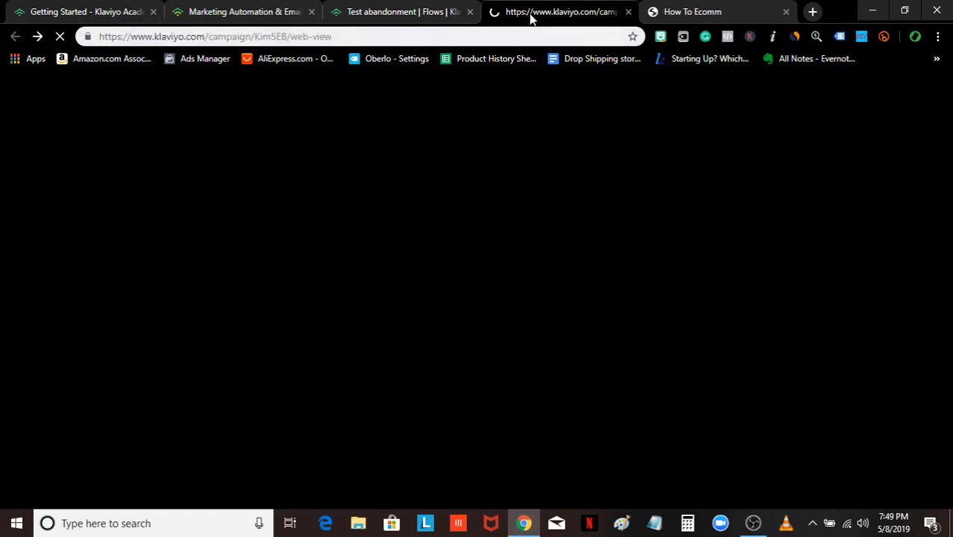
pyautogui.hotkey('ctrl', 'pageup')
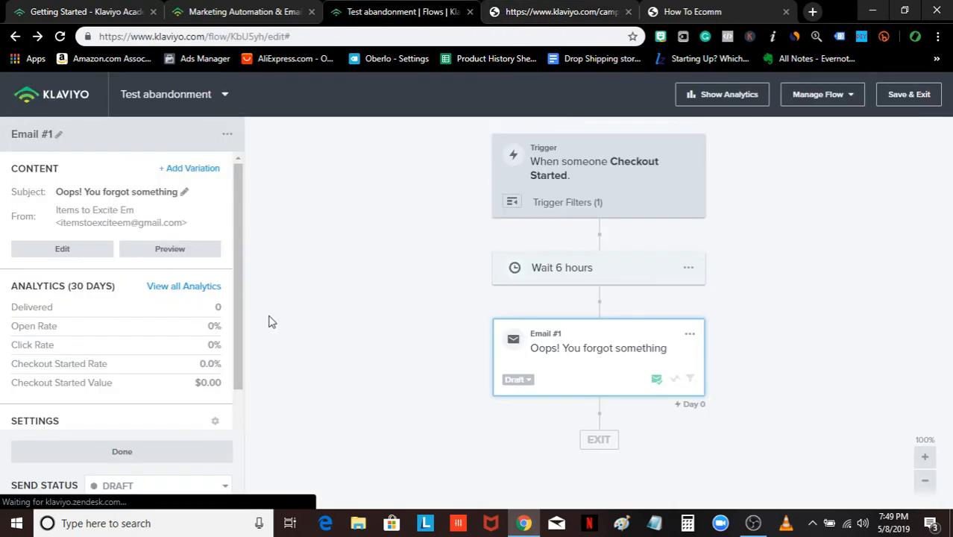
# Delete Email #1 from the flow and add a new email after the 6-hour wait.
pyautogui.click(690, 334)
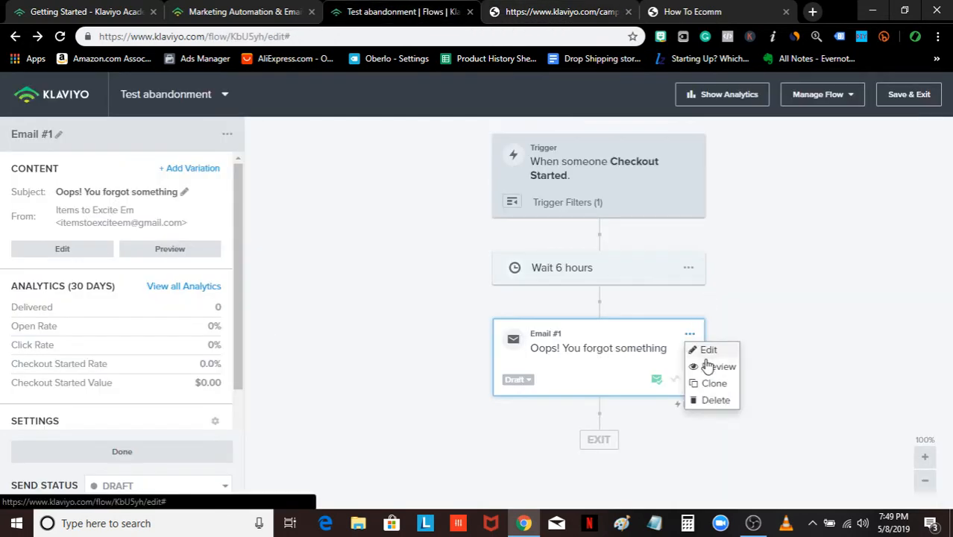
pyautogui.click(702, 401)
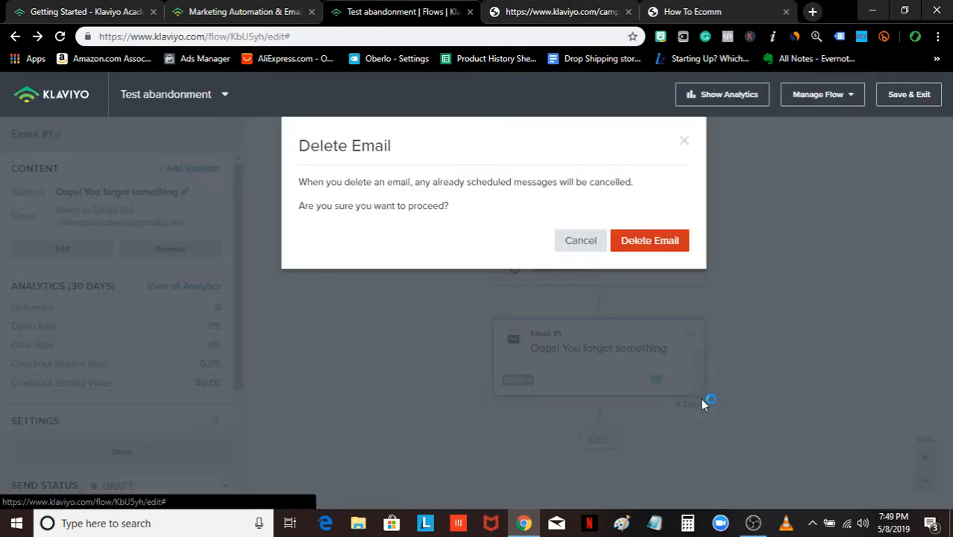
pyautogui.click(639, 240)
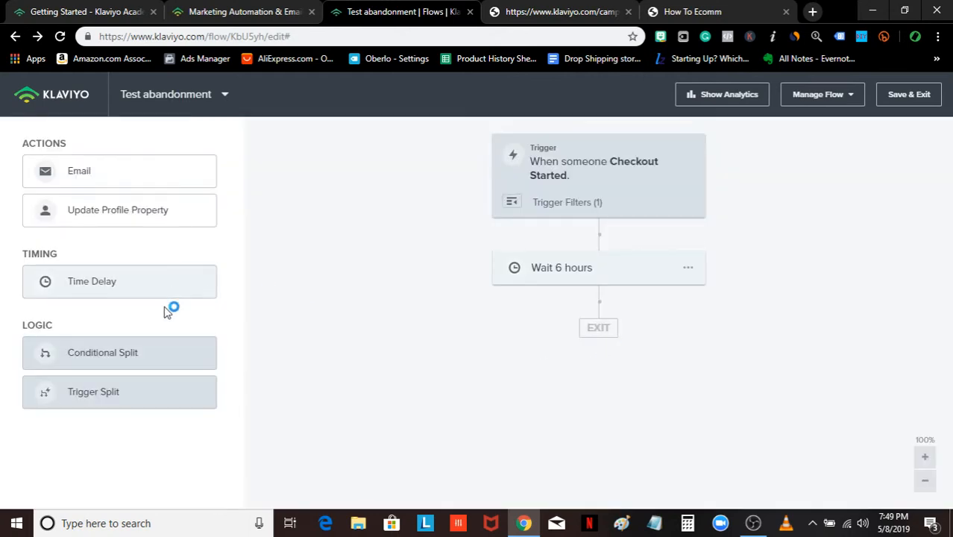
pyautogui.moveTo(133, 184); pyautogui.dragTo(595, 328)
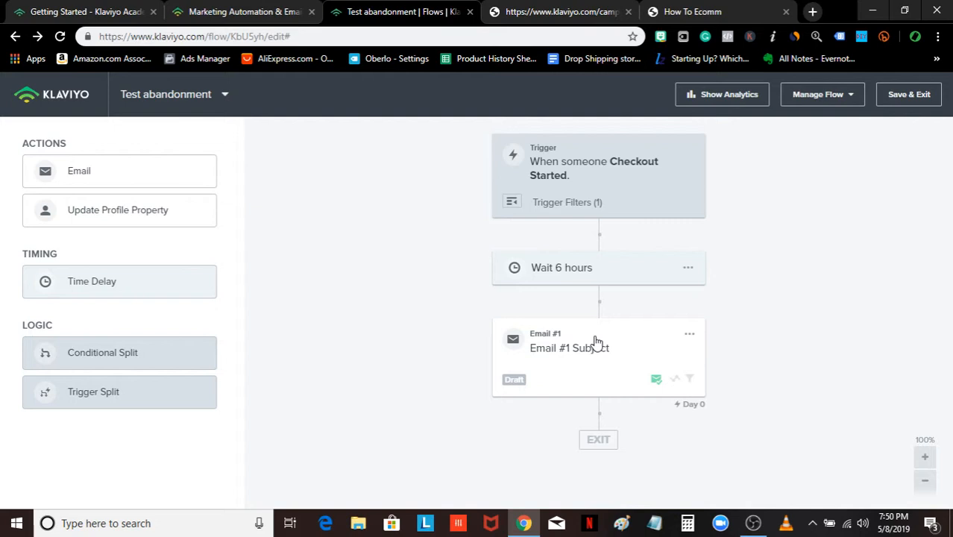
# Edit the new email and apply the saved Basic01 template from My Templates in the template library.
pyautogui.click(690, 336)
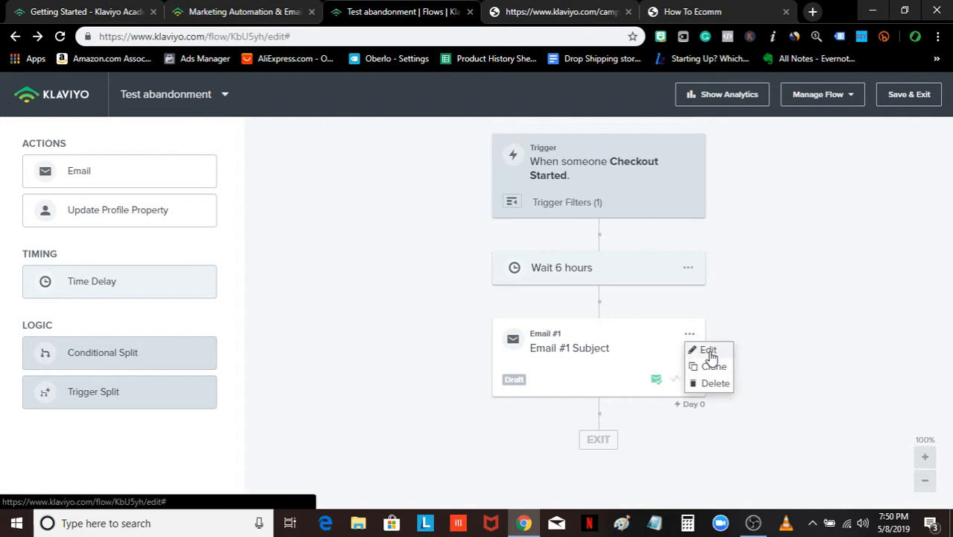
pyautogui.click(708, 350)
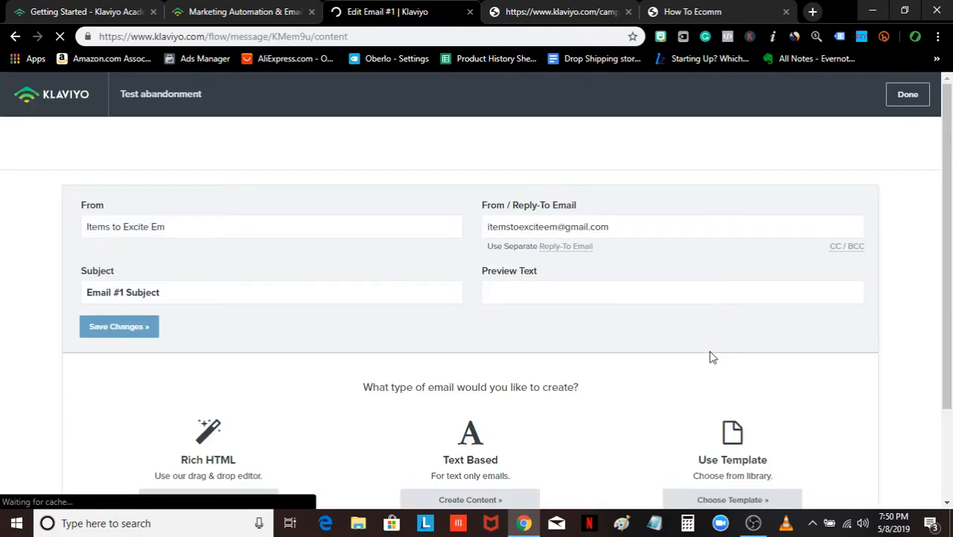
pyautogui.scroll(-2, 447, 366)
pyautogui.click(216, 375)
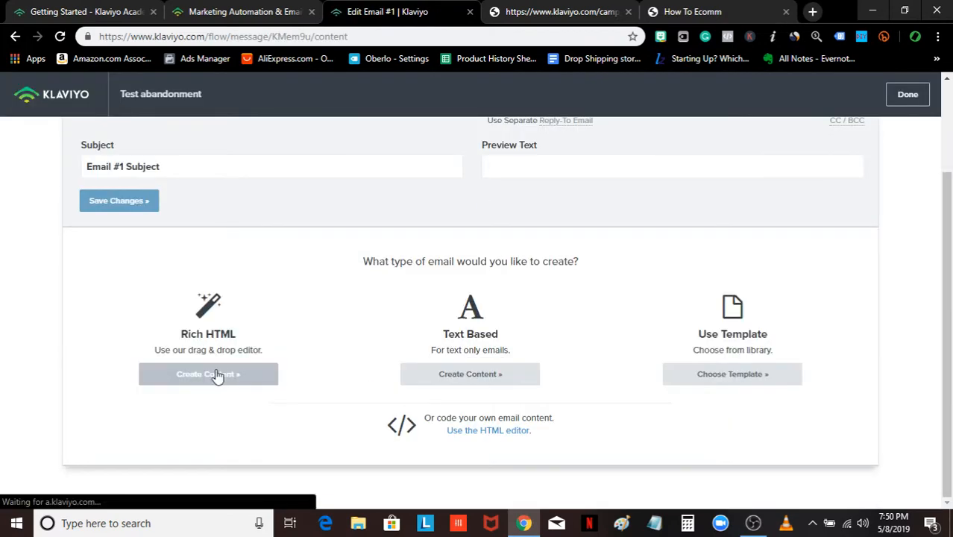
pyautogui.click(697, 380)
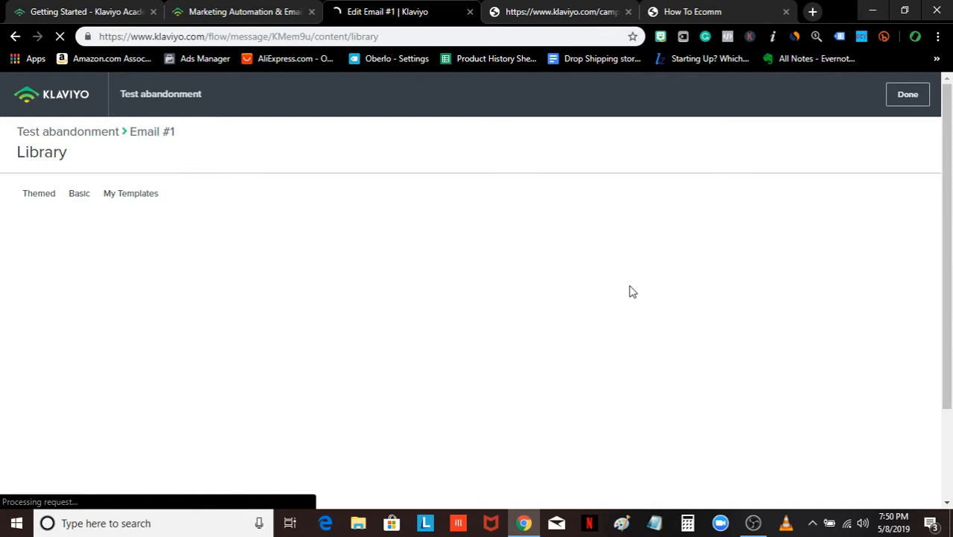
pyautogui.moveTo(946, 96); pyautogui.dragTo(949, 110)
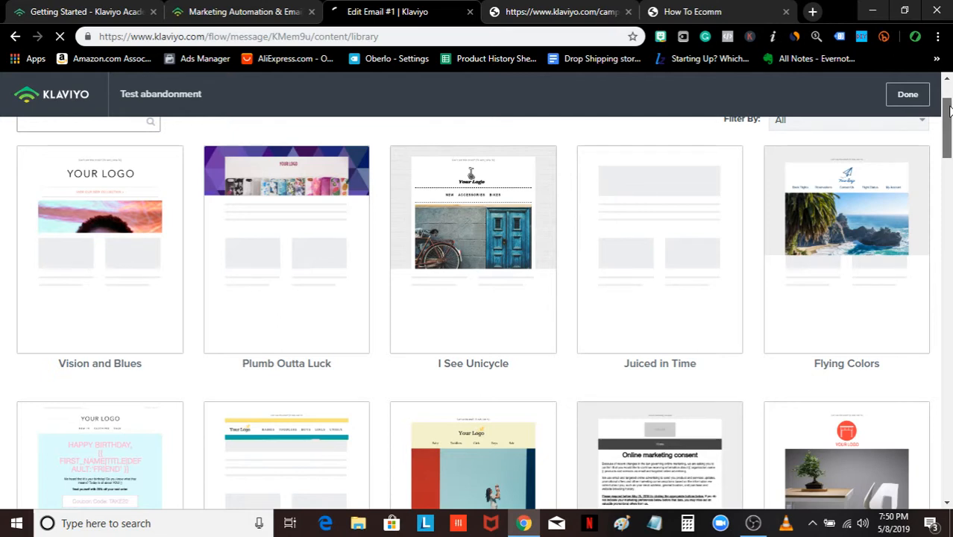
pyautogui.moveTo(949, 110); pyautogui.dragTo(949, 153)
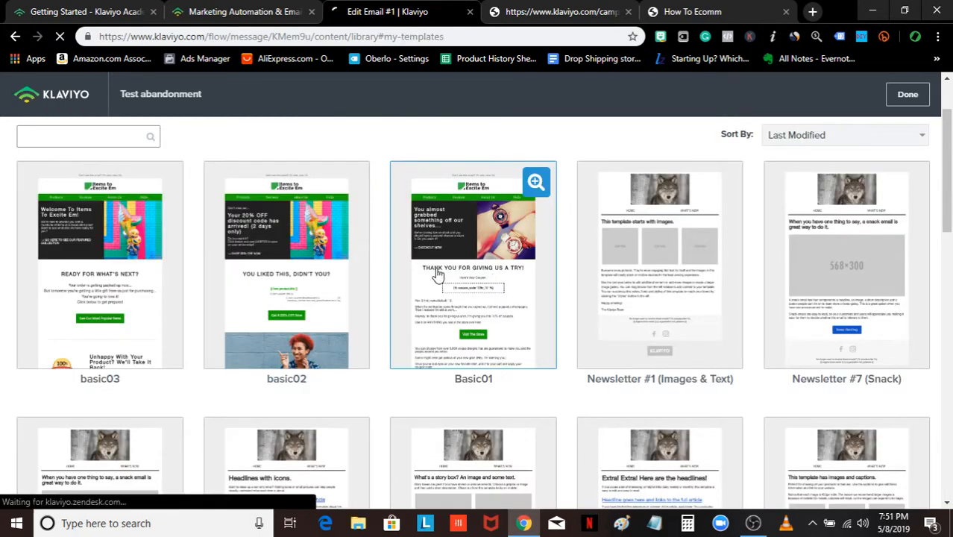
pyautogui.click(437, 275)
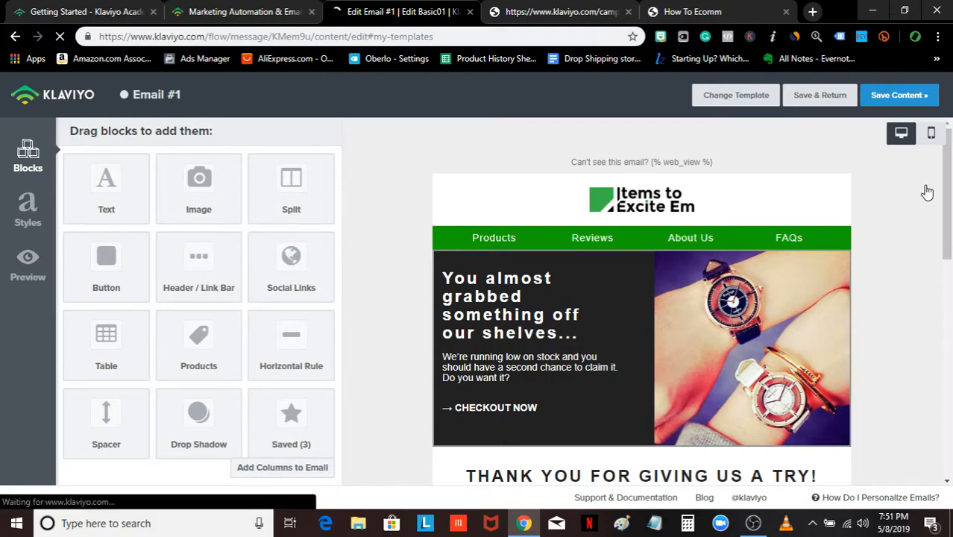
# Review the Basic01 email's banner, coupon and body, open its "Visit The Store" link in a new tab, and close the old email web-view tab.
pyautogui.scroll(-2, 910, 195)
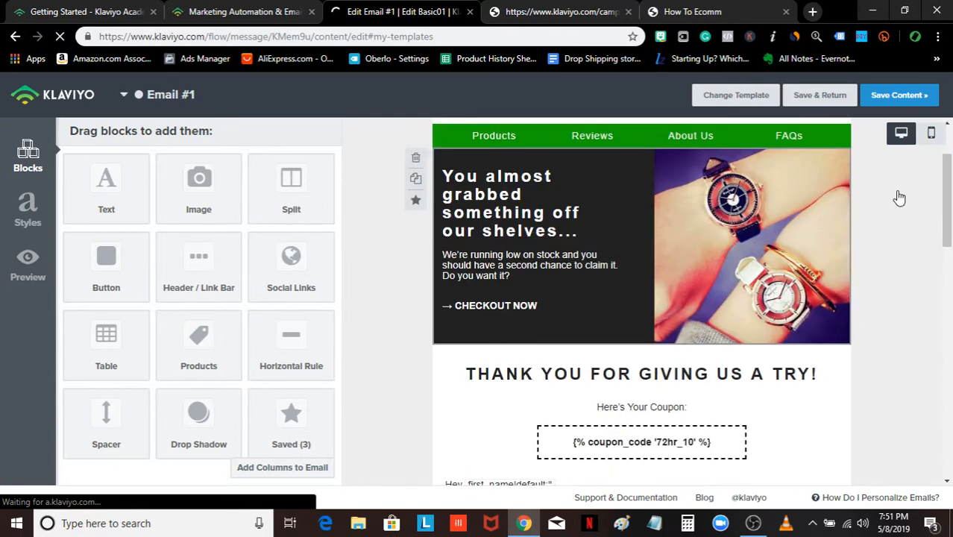
pyautogui.scroll(-1, 948, 176)
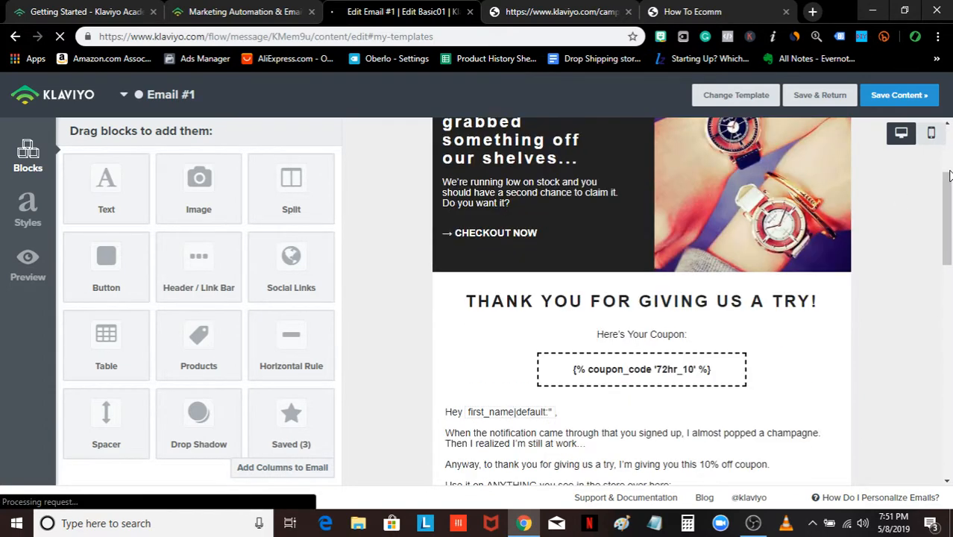
pyautogui.scroll(-2, 704, 234)
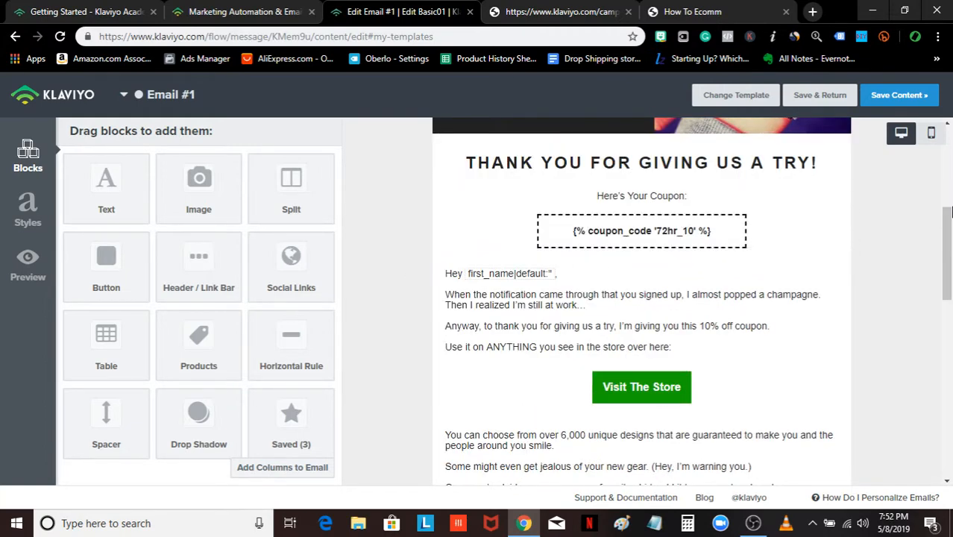
pyautogui.scroll(-2, 948, 212)
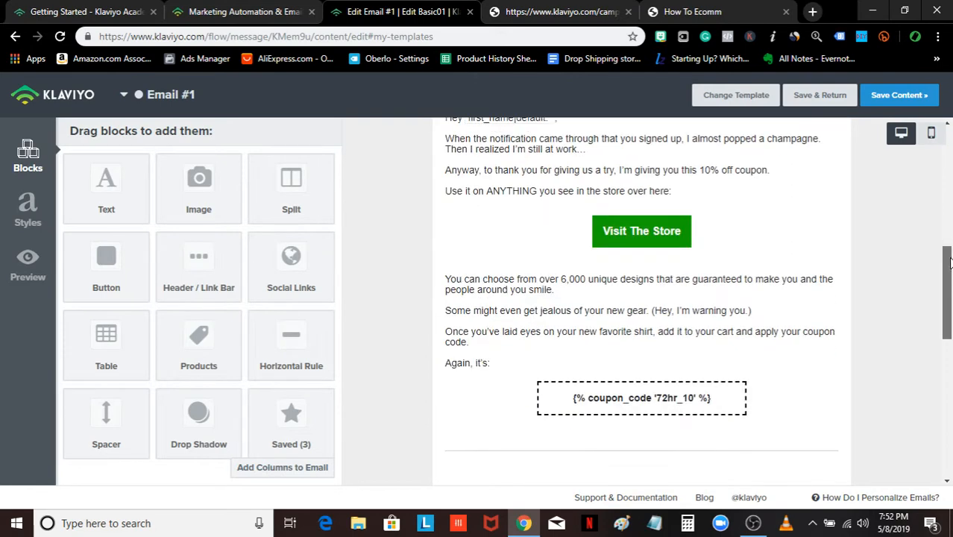
pyautogui.rightClick(676, 226)
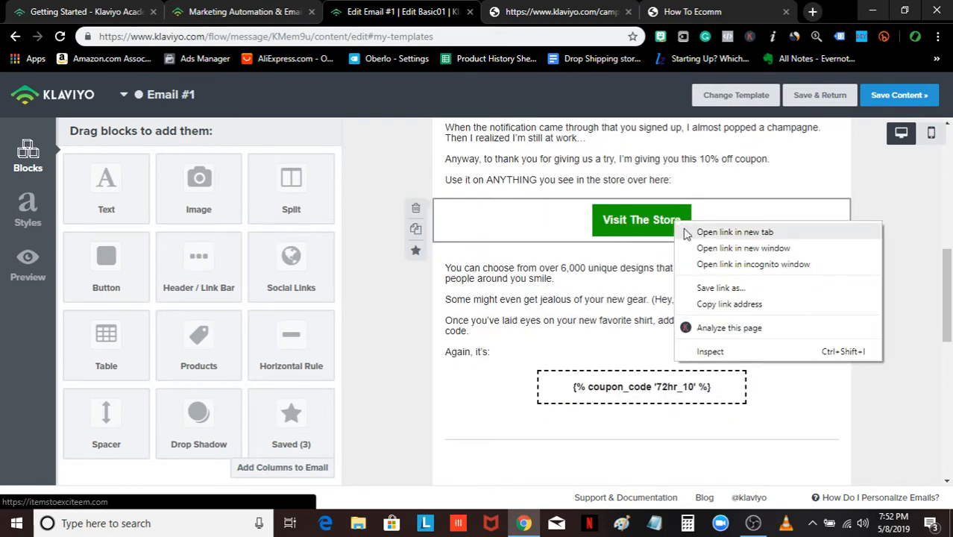
pyautogui.click(684, 233)
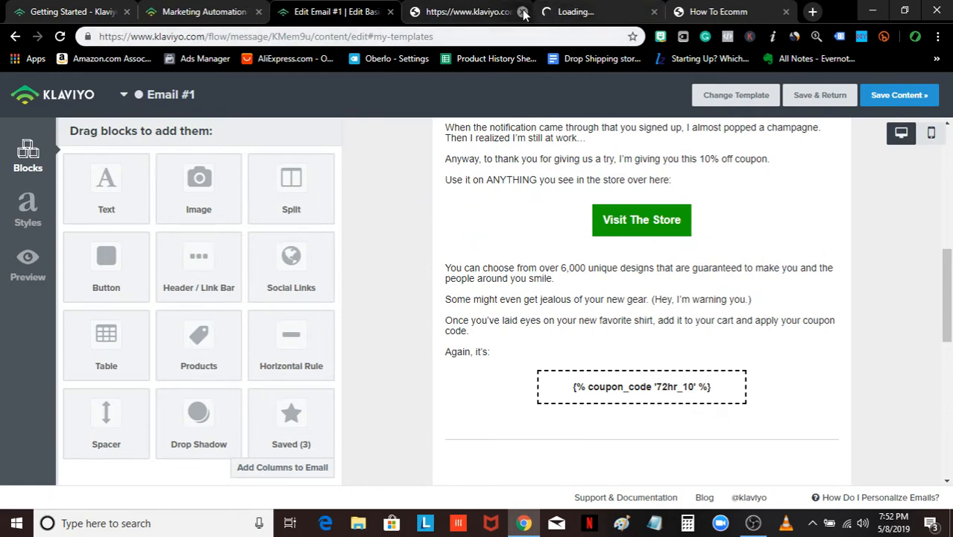
pyautogui.click(501, 15)
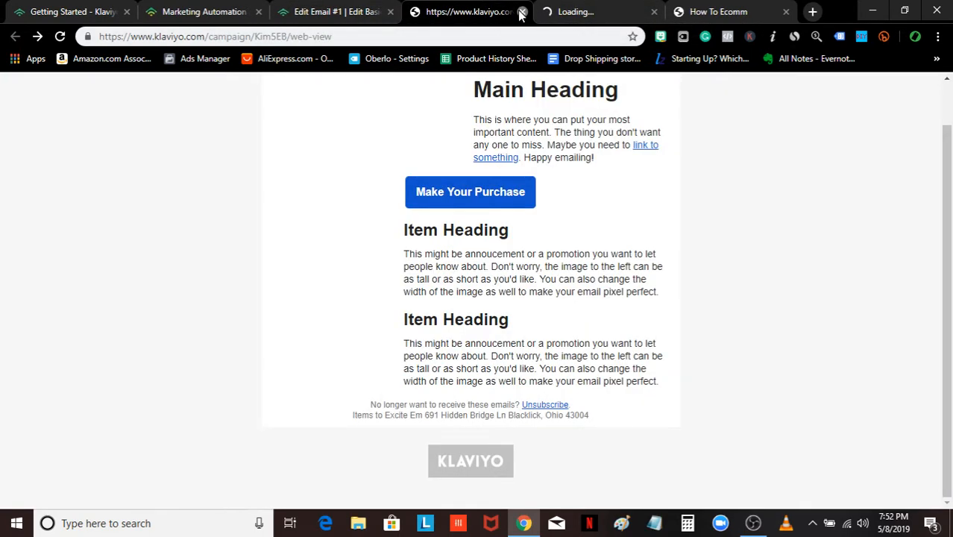
pyautogui.click(522, 11)
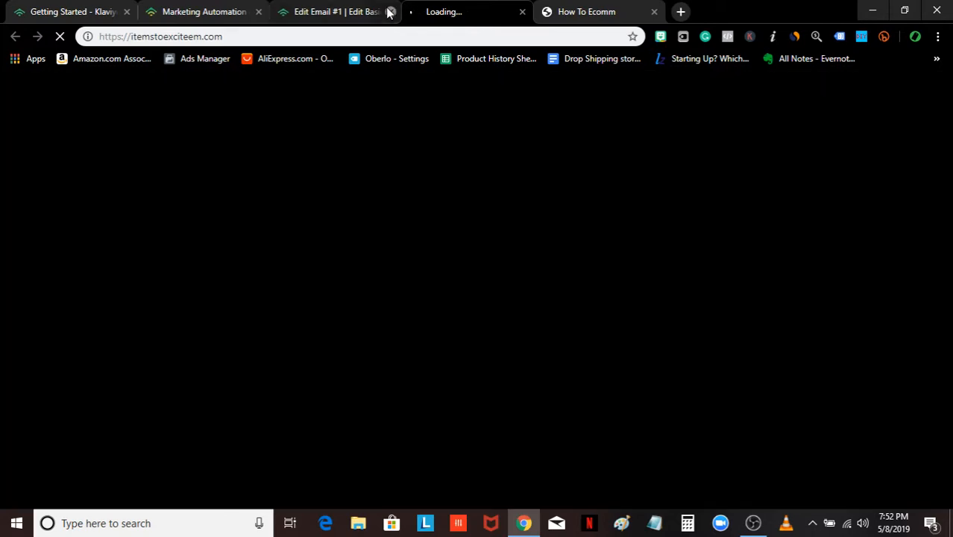
pyautogui.click(366, 12)
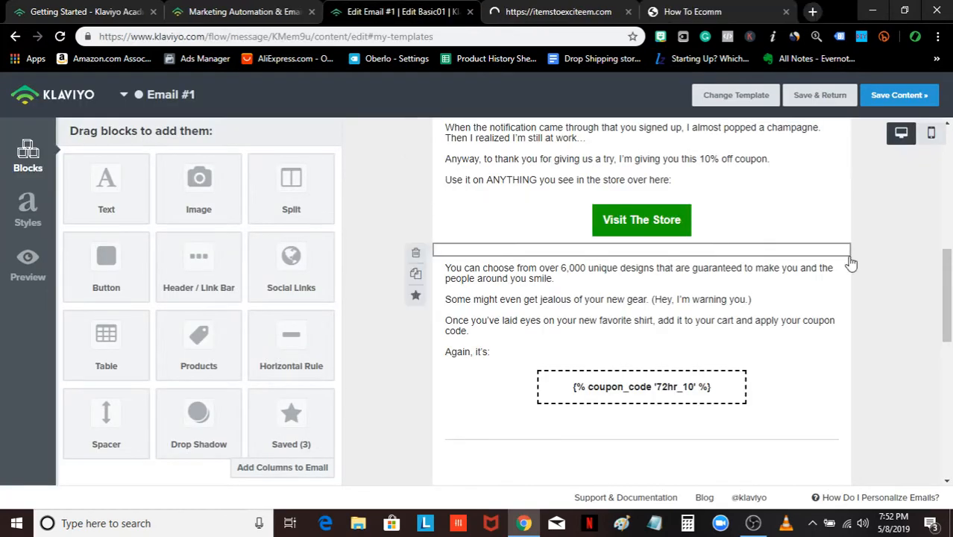
# Examine the email's money-back guarantee and Follow Us sections, close the store tab, and return to the email editor.
pyautogui.scroll(-3, 851, 264)
pyautogui.scroll(-3, 851, 264)
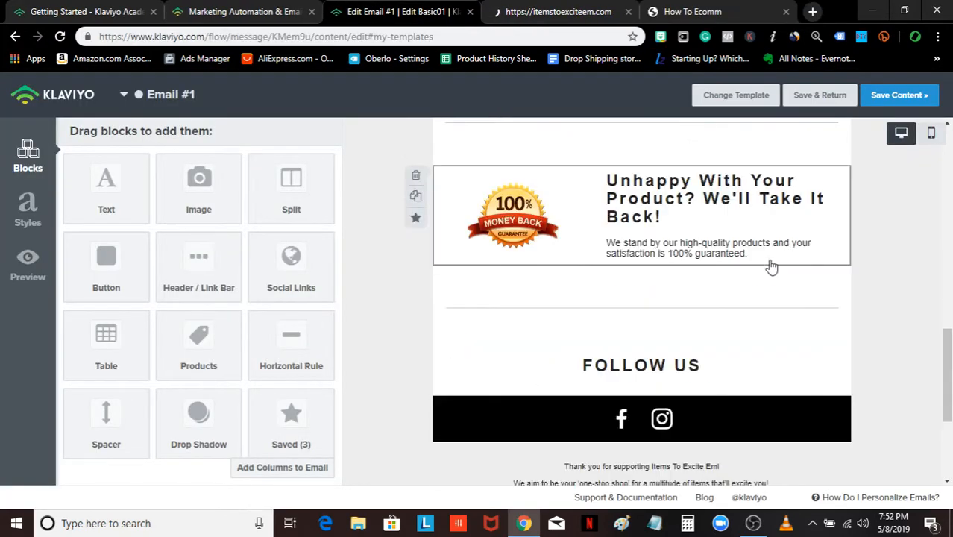
pyautogui.scroll(2, 897, 256)
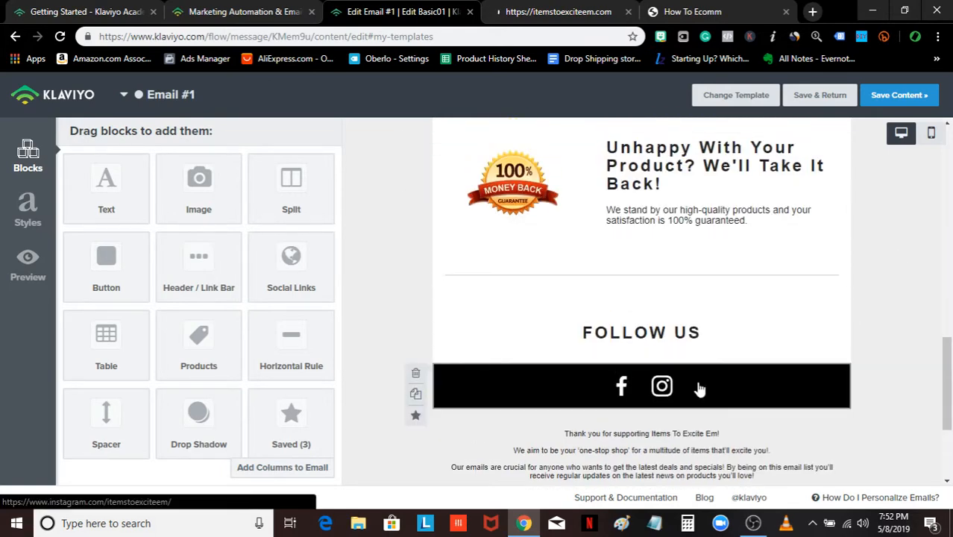
pyautogui.scroll(-1, 416, 336)
pyautogui.scroll(10, 416, 335)
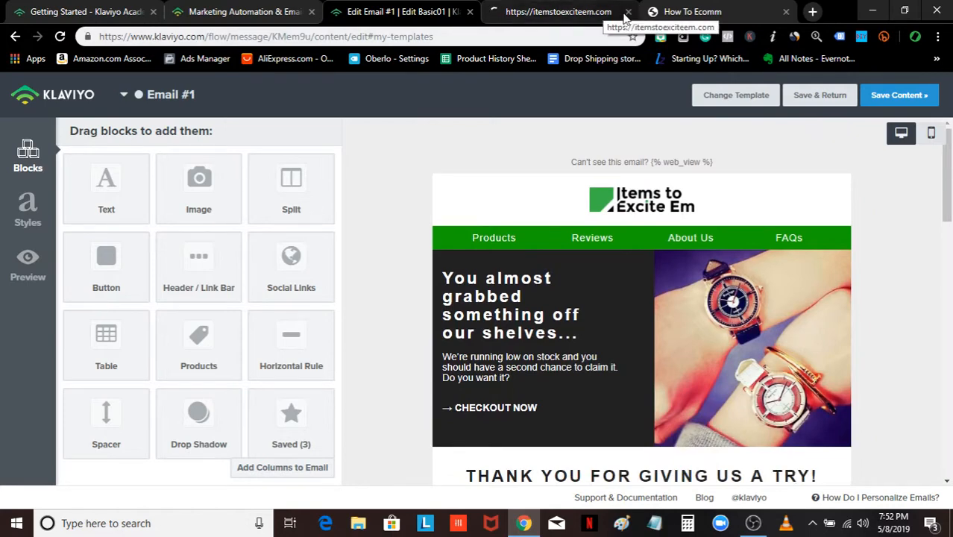
pyautogui.middleClick(586, 9)
pyautogui.click(586, 9)
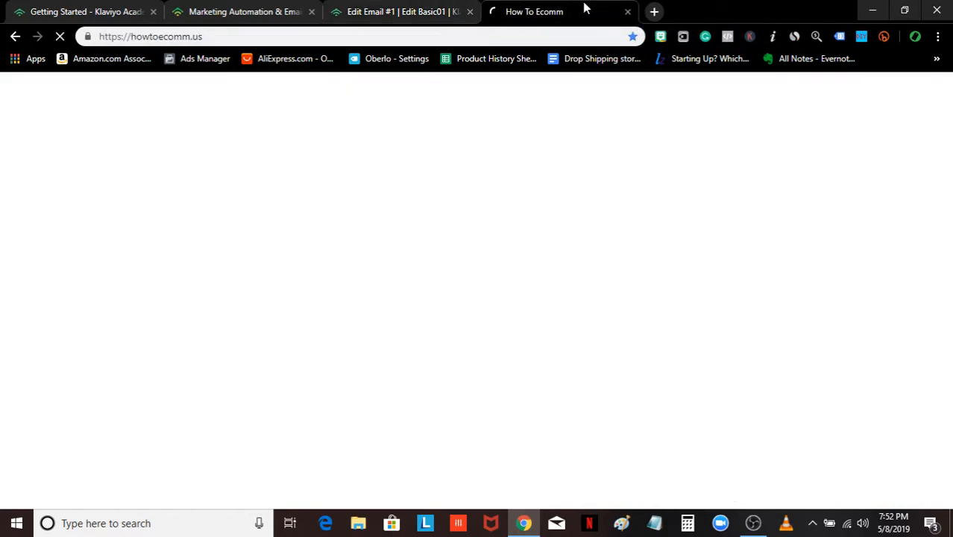
pyautogui.click(362, 11)
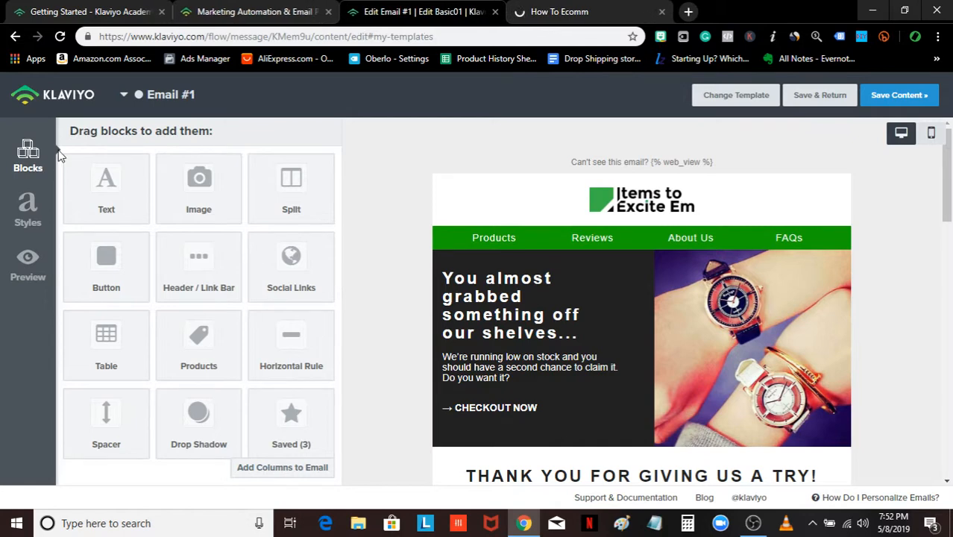
# Save the email content, return to the Test abandonment flow, and check Email #1's analytics and settings.
pyautogui.click(50, 109)
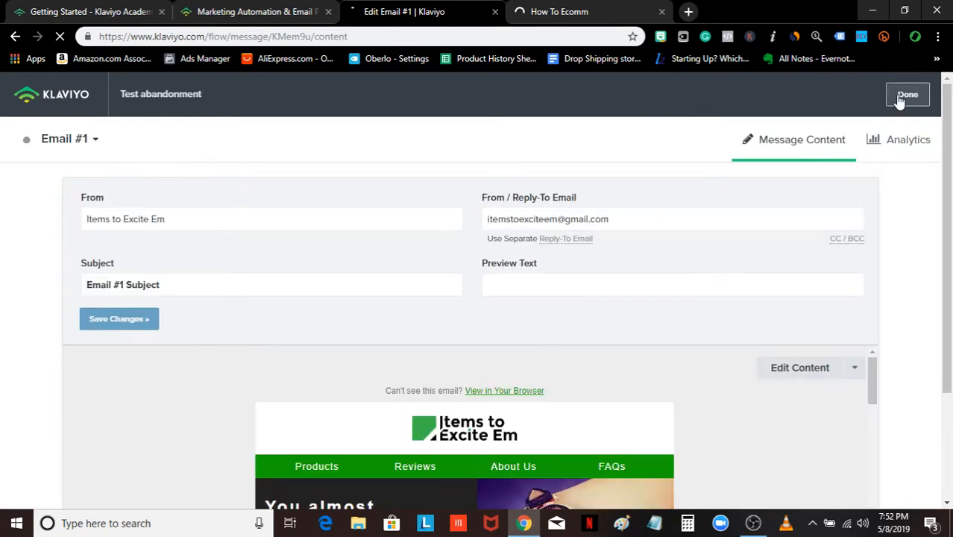
pyautogui.click(899, 100)
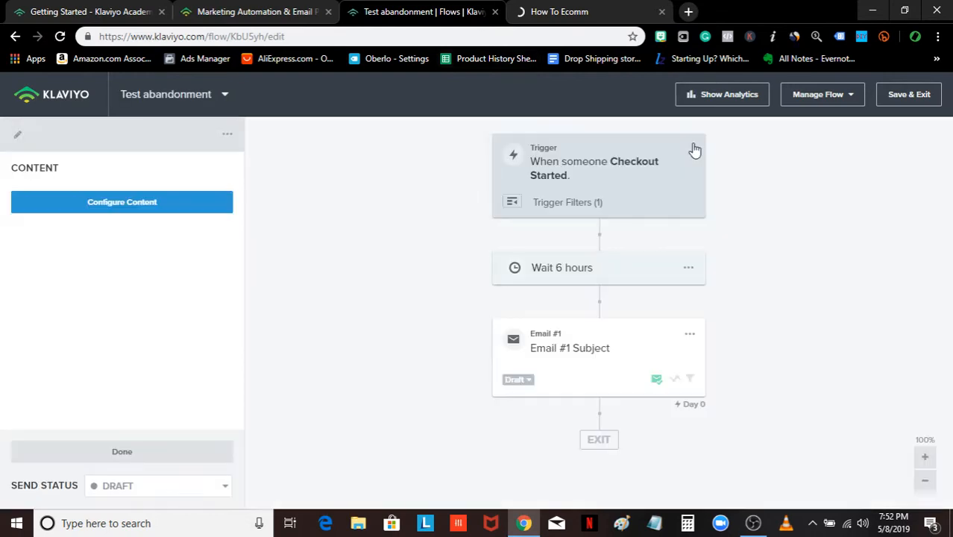
pyautogui.click(694, 338)
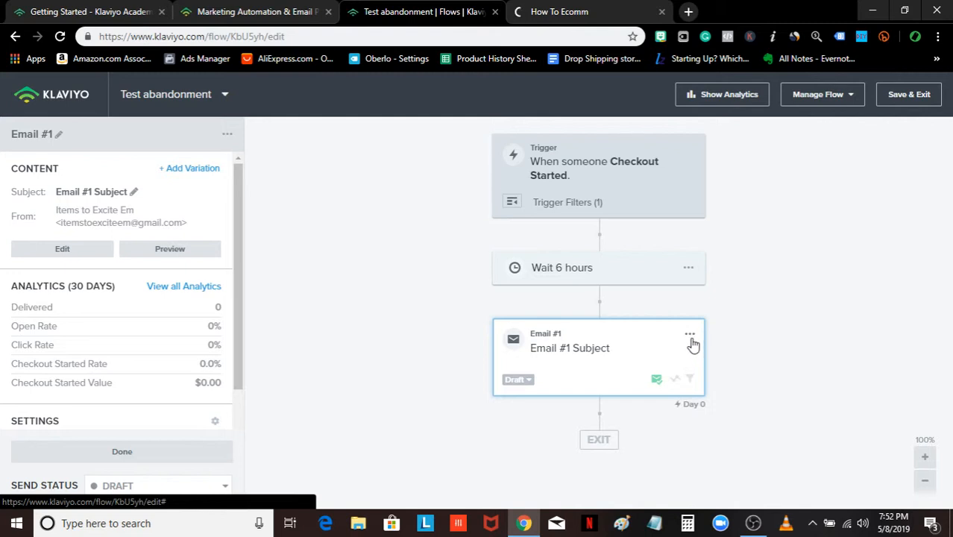
pyautogui.scroll(-2, 186, 365)
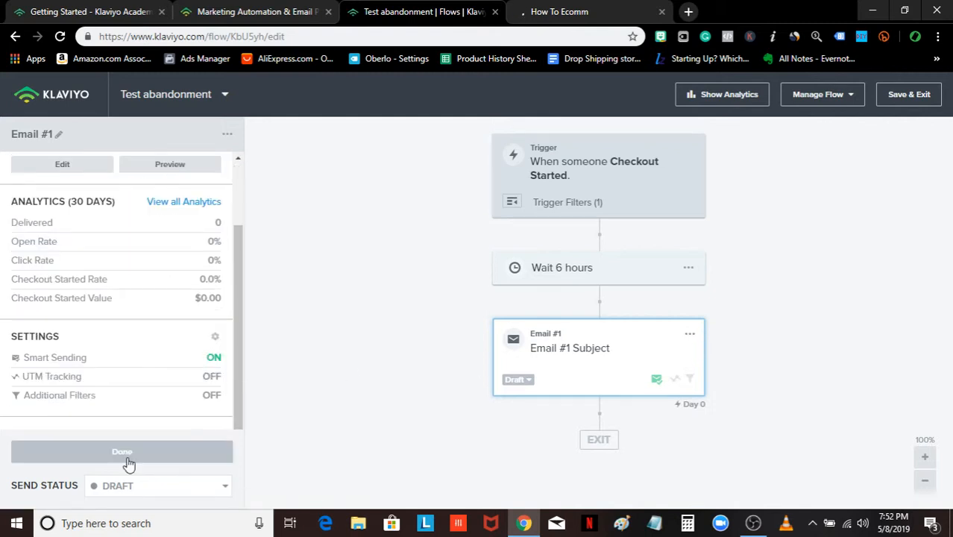
# Look at the flow's management options and flow switcher, save and exit the flow, and dismiss the browser notification.
pyautogui.click(857, 93)
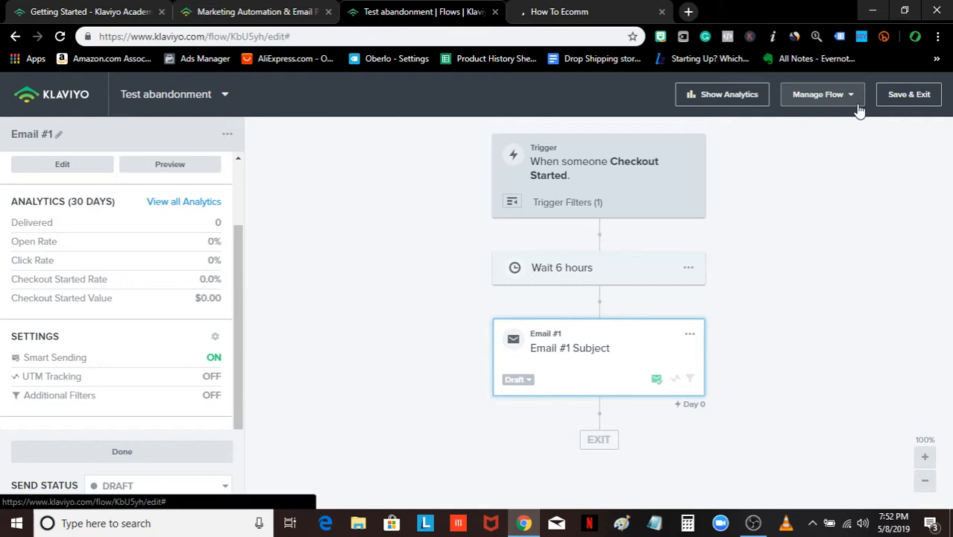
pyautogui.click(744, 313)
pyautogui.click(213, 102)
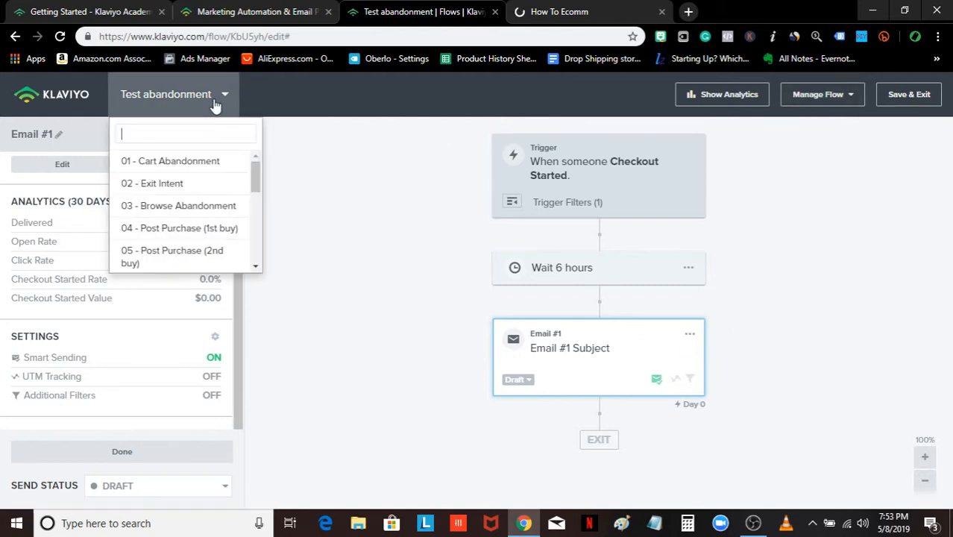
pyautogui.click(920, 95)
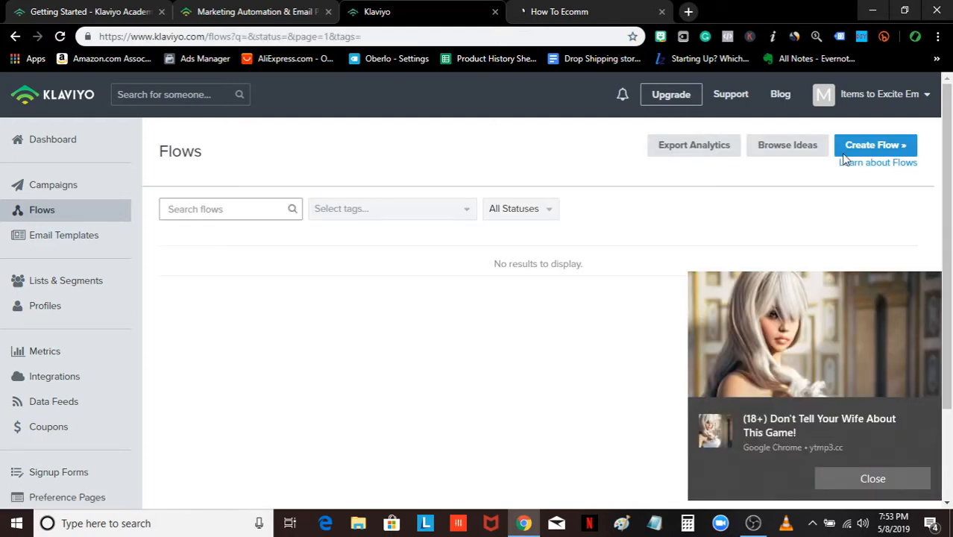
pyautogui.click(839, 481)
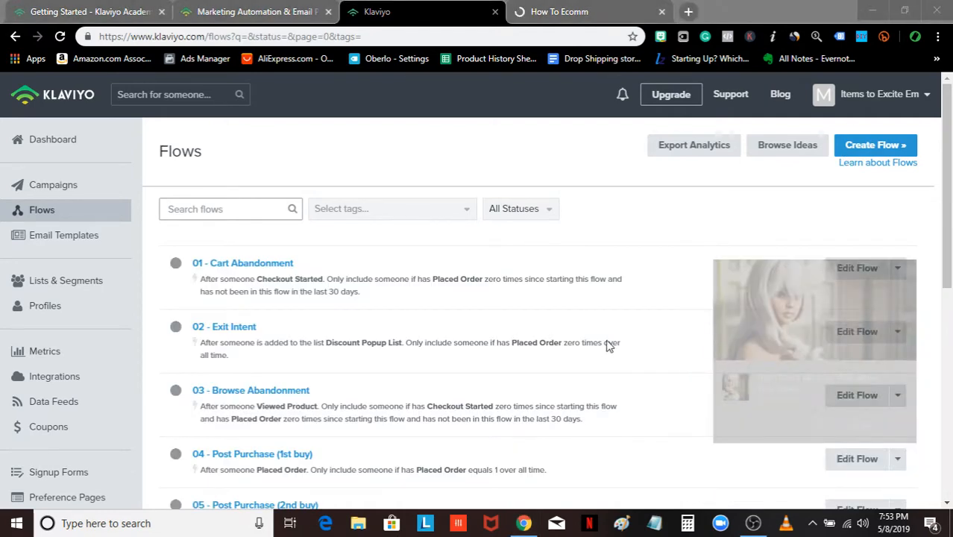
# Examine the account's list of flows, including their triggers and statuses.
pyautogui.scroll(-5, 951, 405)
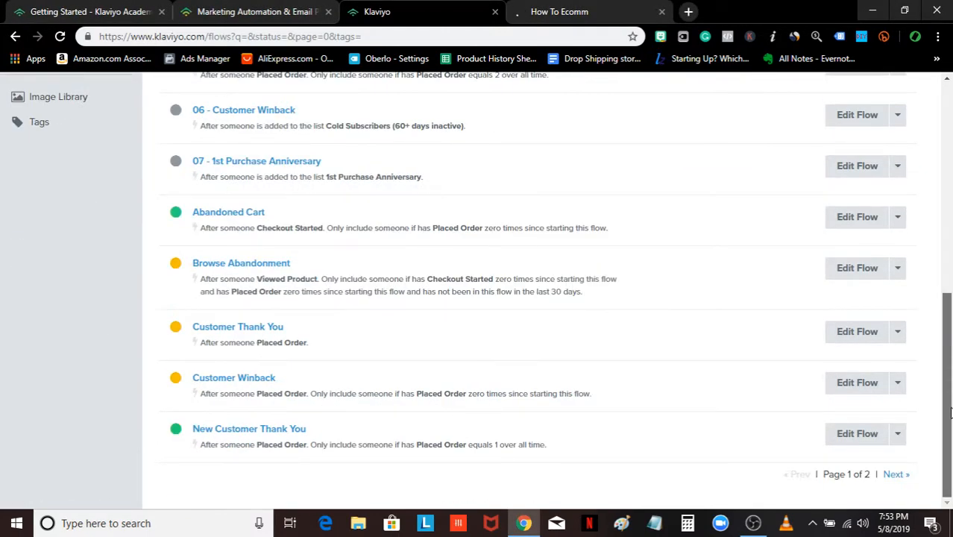
pyautogui.moveTo(950, 412)
pyautogui.mouseDown()
pyautogui.moveTo(951, 209)
pyautogui.moveTo(950, 397)
pyautogui.mouseUp()
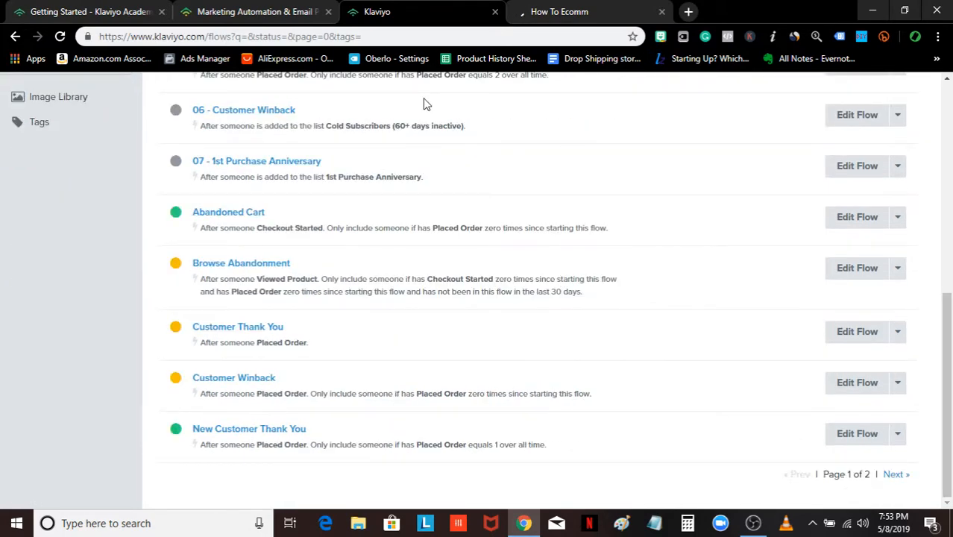
pyautogui.scroll(5, 459, 198)
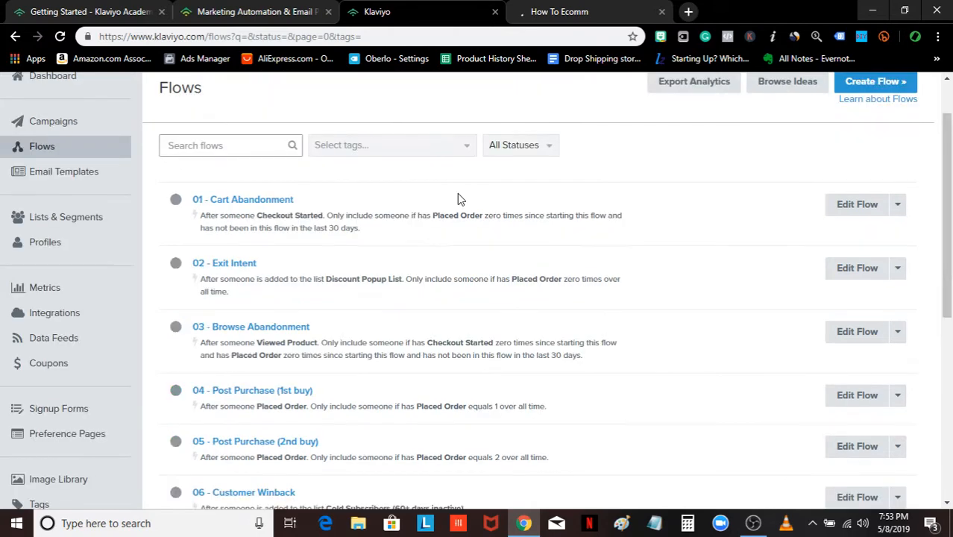
pyautogui.scroll(1, 457, 198)
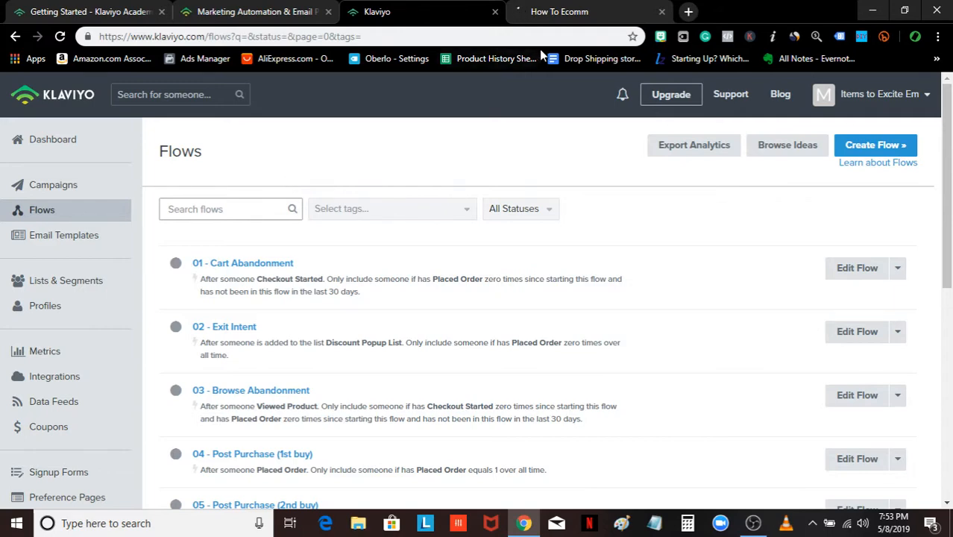
# Switch to the How To Ecomm website and look through its welcome, blog, About Us, mailing list and contact sections.
pyautogui.click(581, 15)
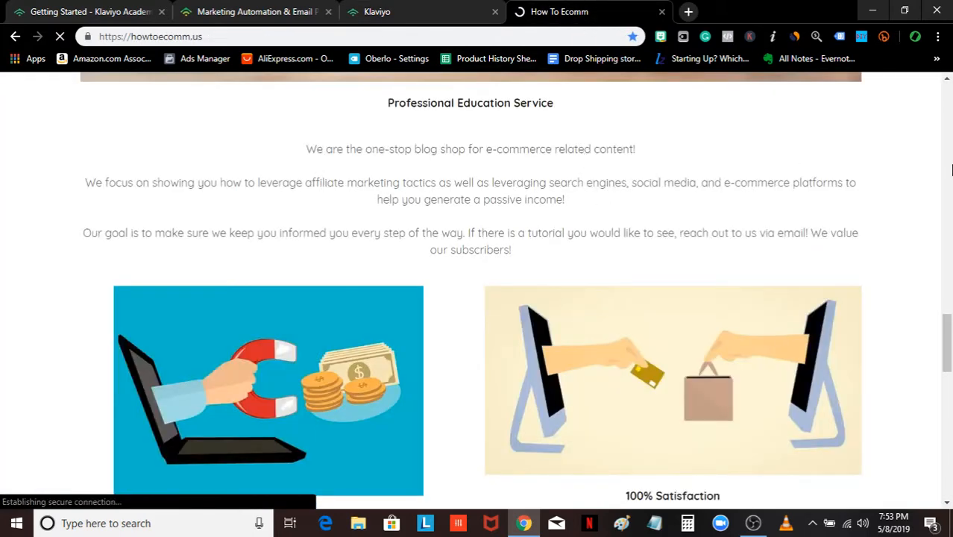
pyautogui.scroll(-1, 875, 160)
pyautogui.scroll(-1, 875, 160)
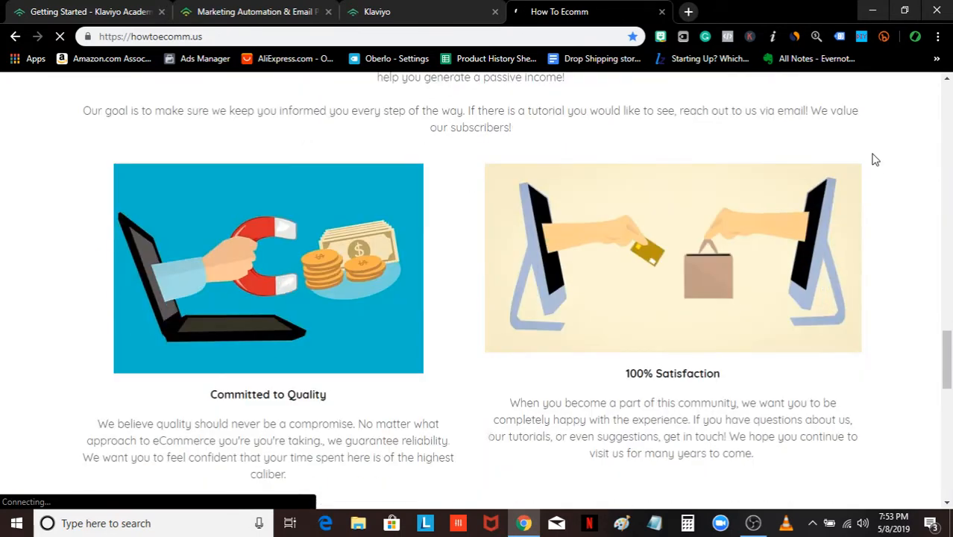
pyautogui.scroll(-5, 875, 159)
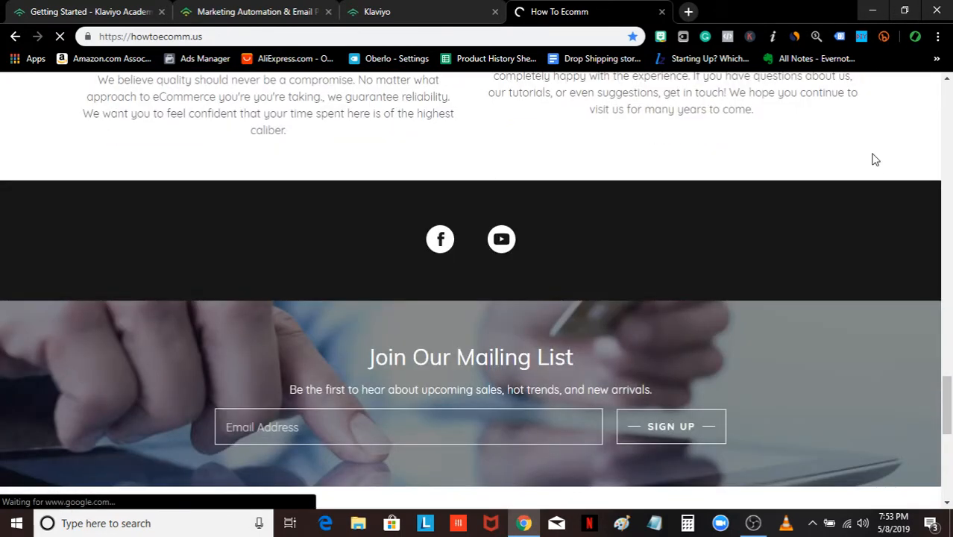
pyautogui.scroll(-3, 878, 154)
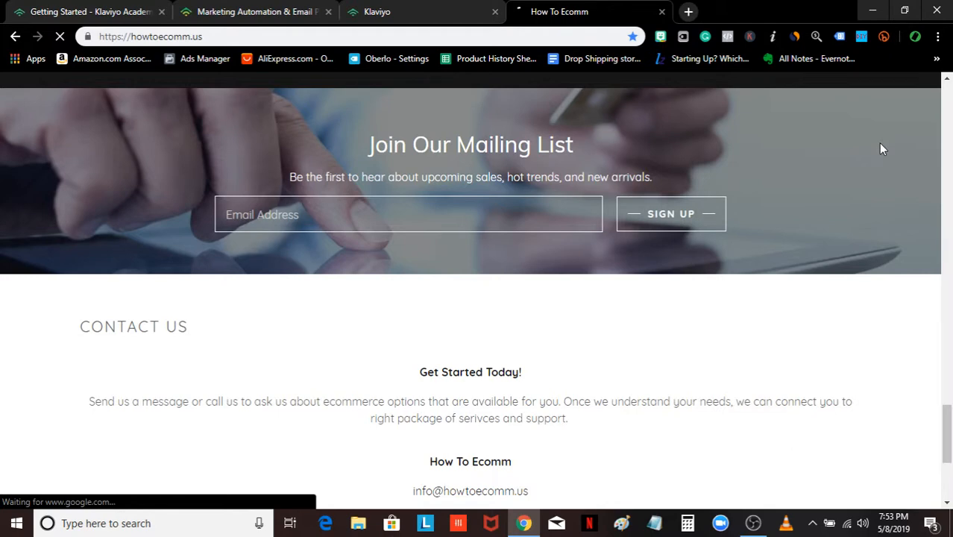
pyautogui.scroll(10, 882, 149)
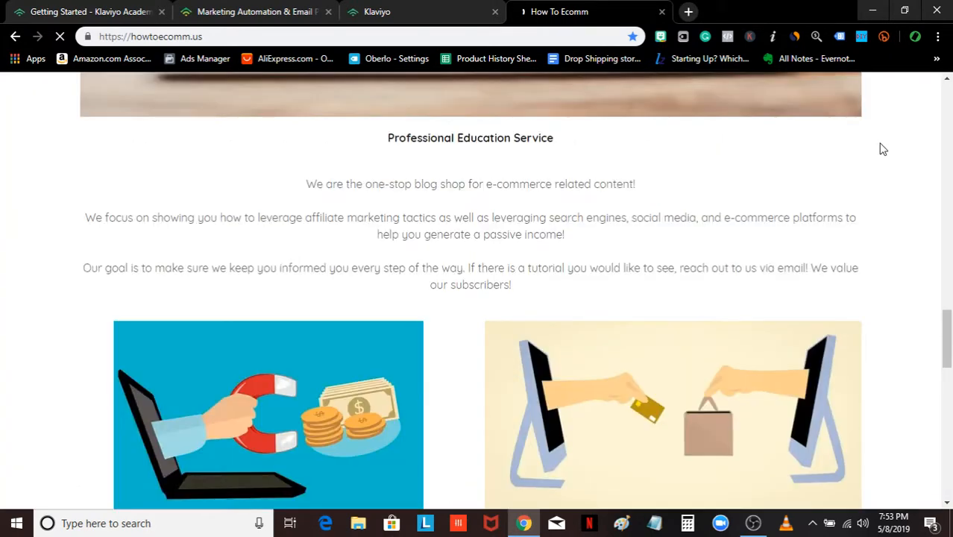
pyautogui.scroll(5, 881, 149)
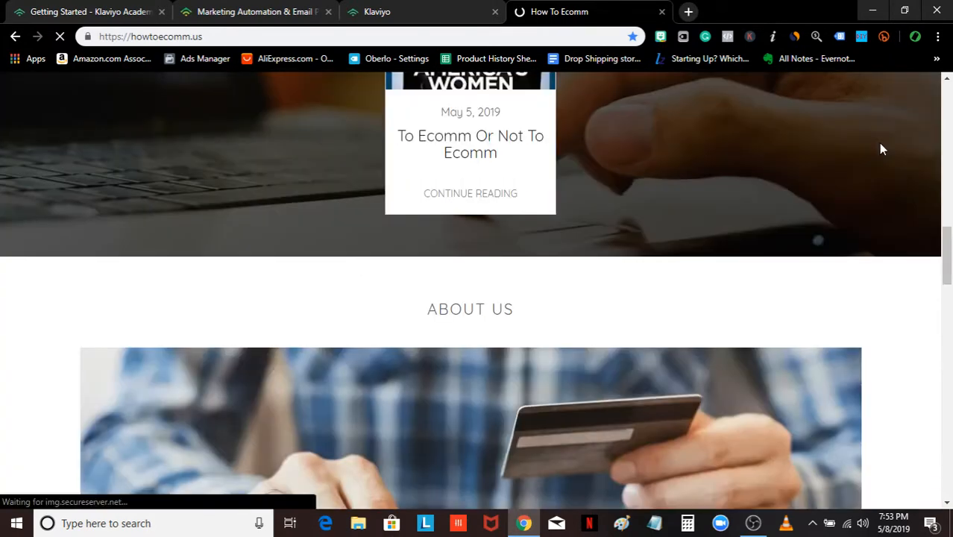
pyautogui.scroll(12, 880, 149)
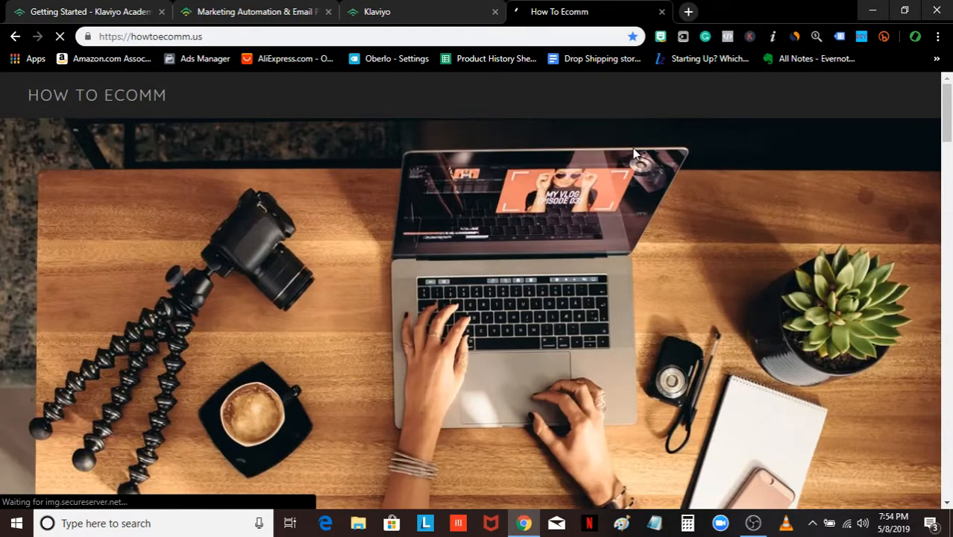
pyautogui.scroll(-15, 793, 241)
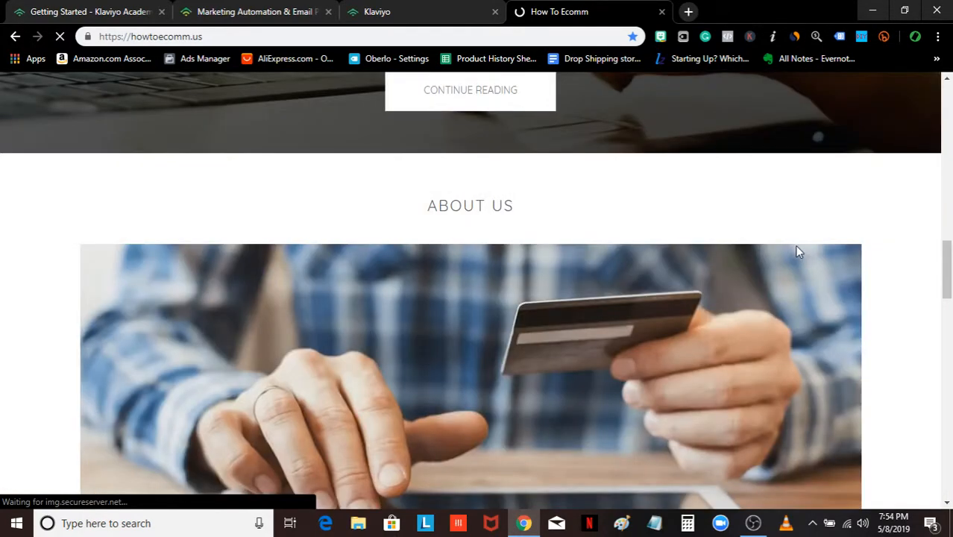
pyautogui.scroll(-1, 948, 211)
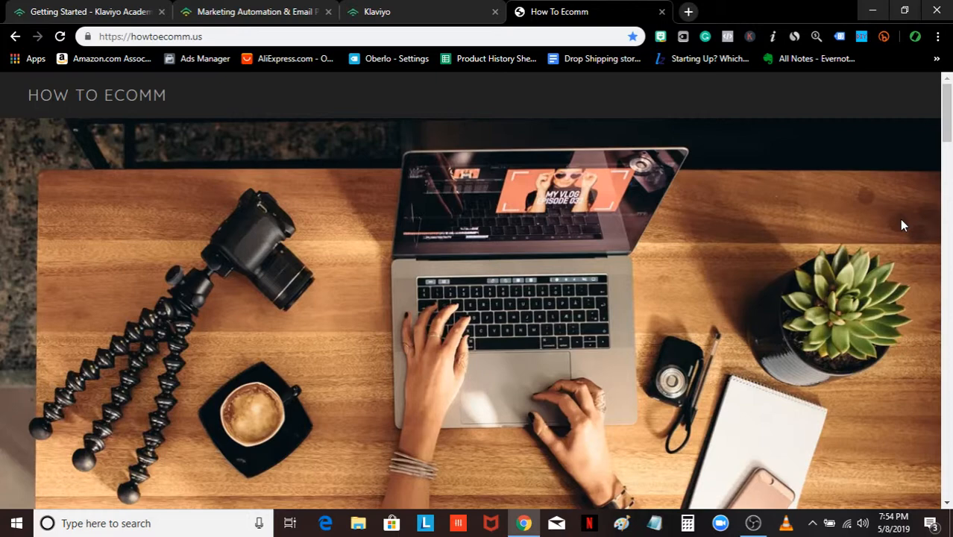
pyautogui.scroll(-2, 901, 224)
pyautogui.scroll(-5, 901, 224)
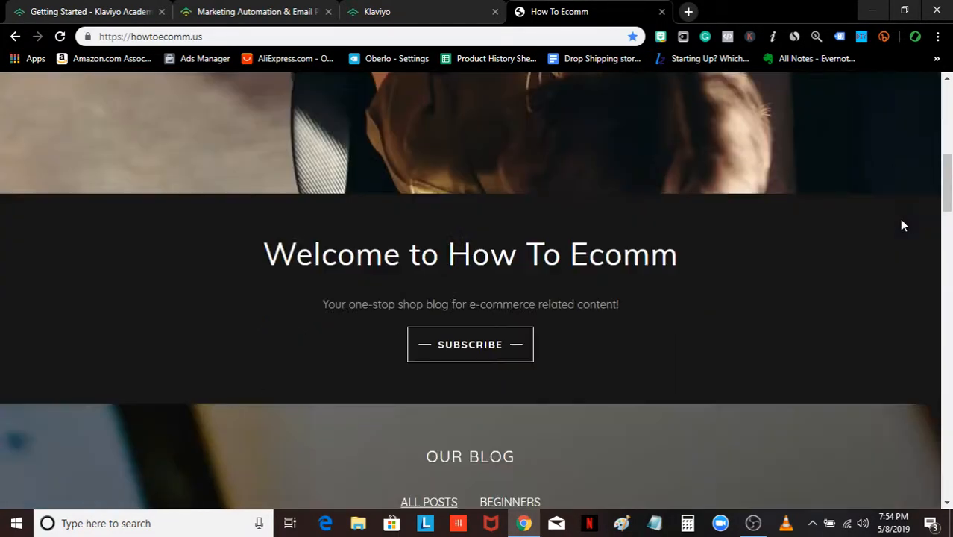
pyautogui.scroll(-8, 900, 224)
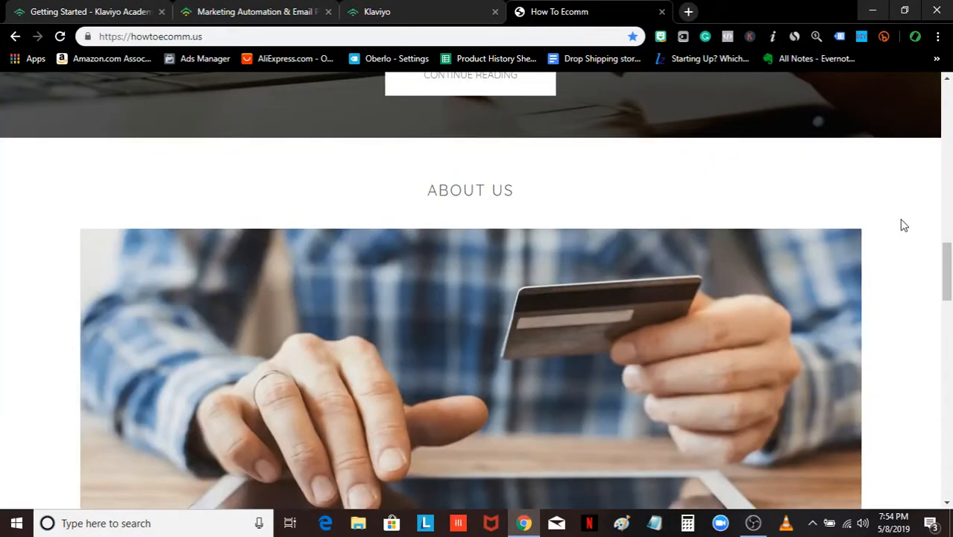
pyautogui.scroll(-10, 902, 225)
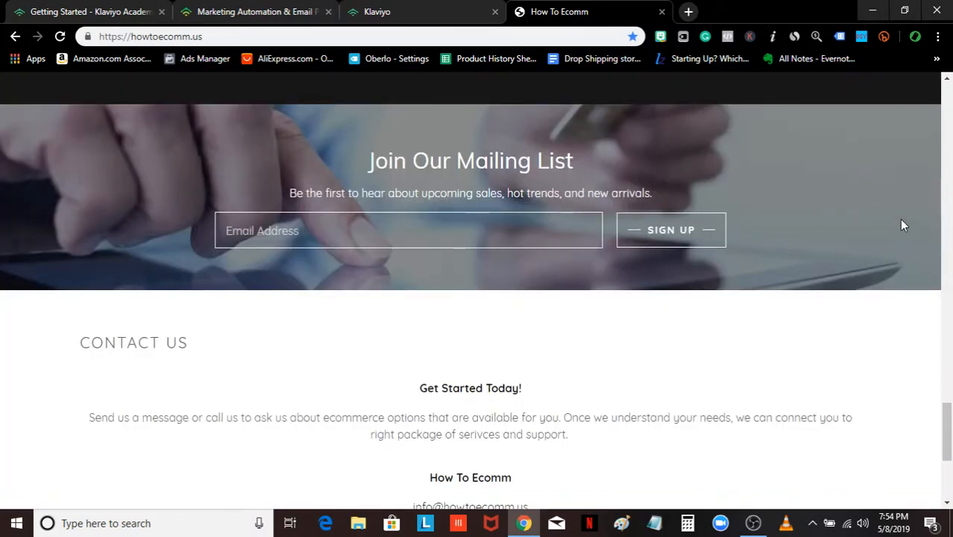
pyautogui.press('Home')
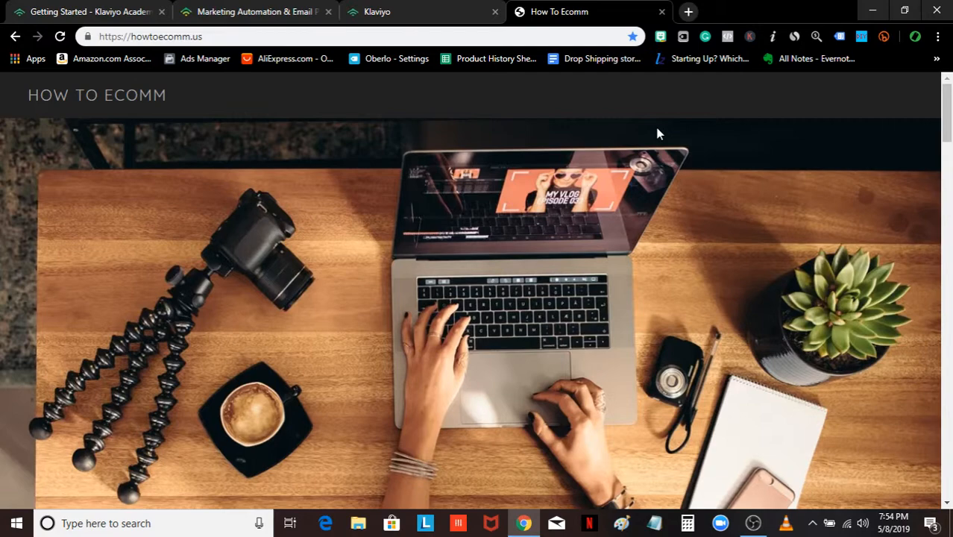
pyautogui.click(757, 526)
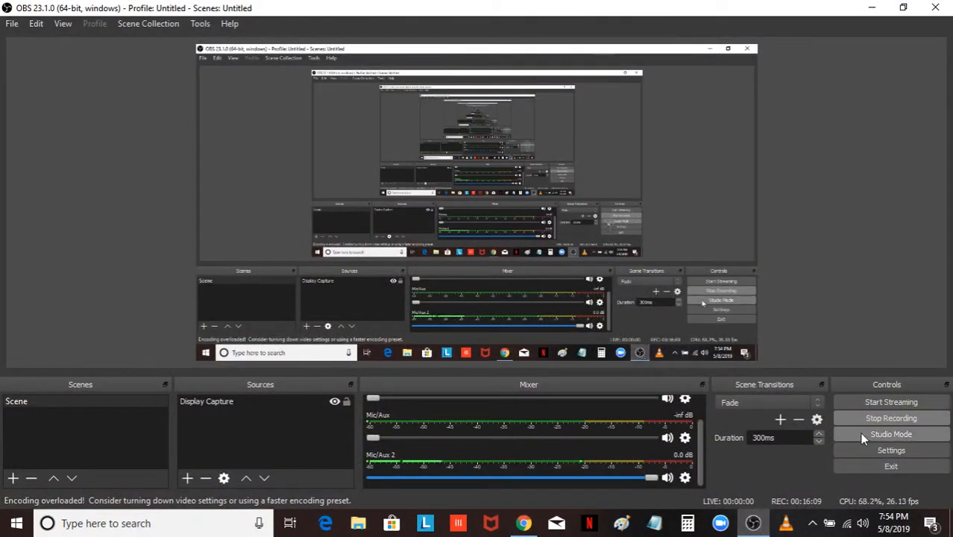